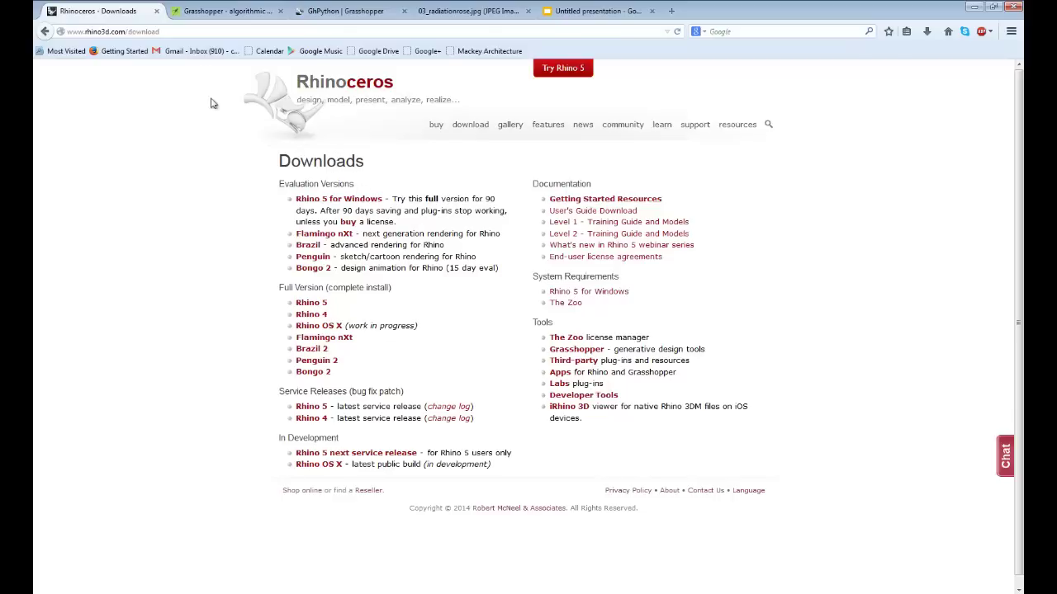
# Step: Open Grasshopper's Download page for Rhino 5.0 and close the e-mail request download tab
pyautogui.click(220, 15)
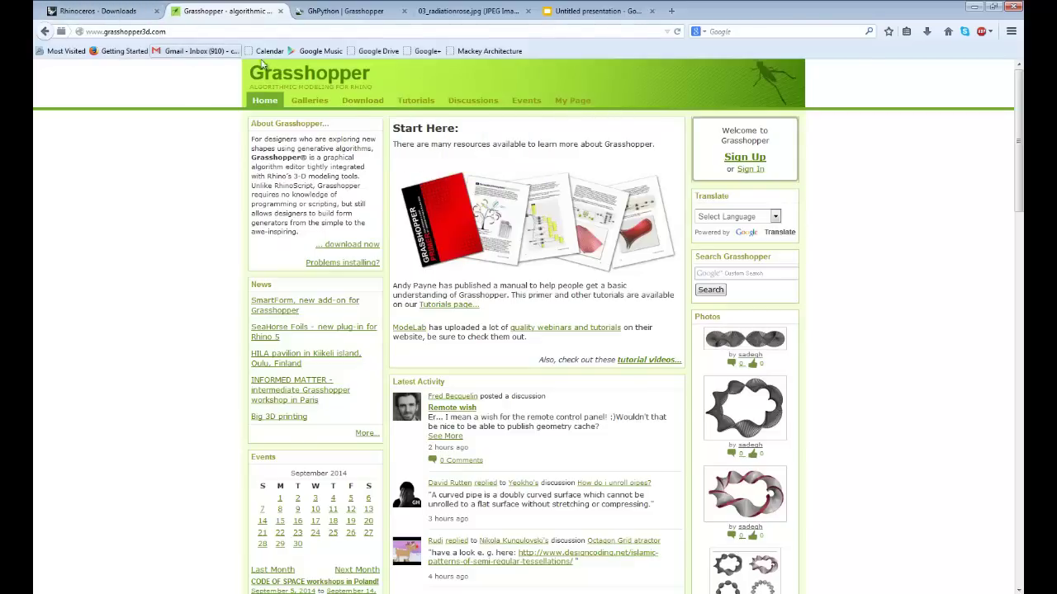
pyautogui.click(363, 103)
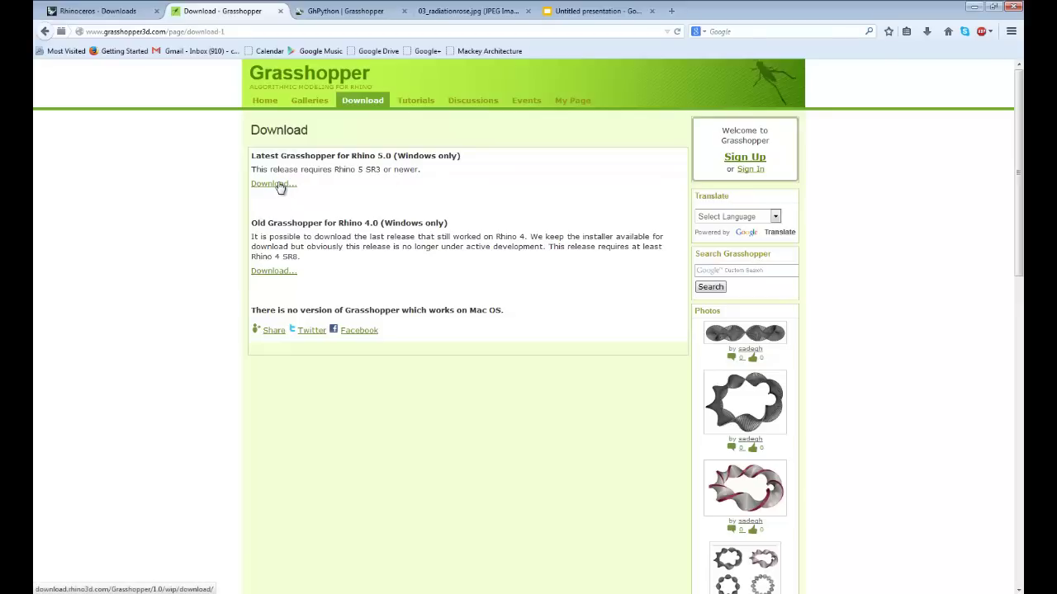
pyautogui.click(279, 184)
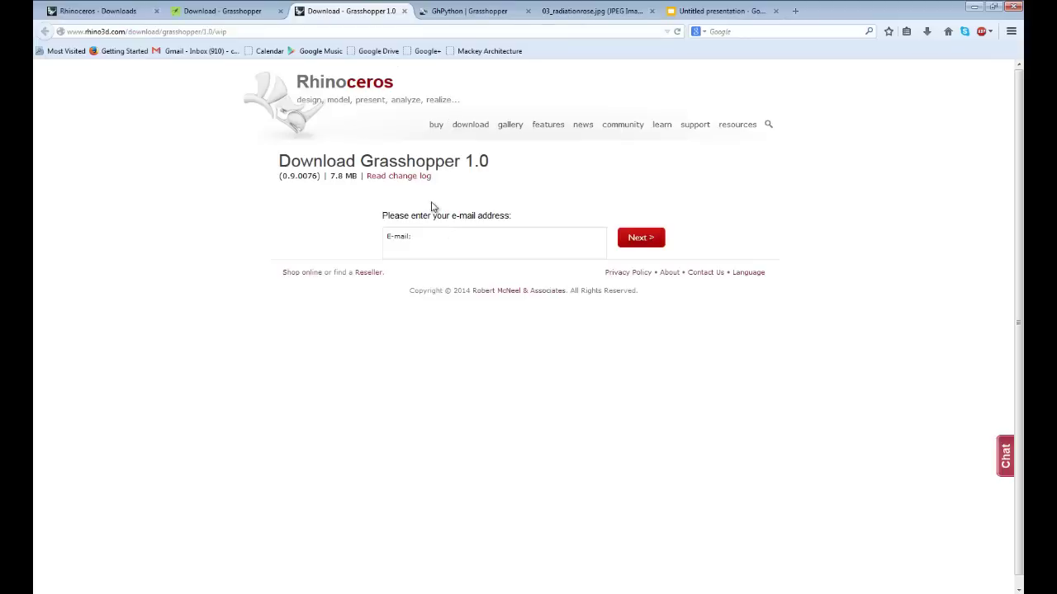
pyautogui.click(405, 11)
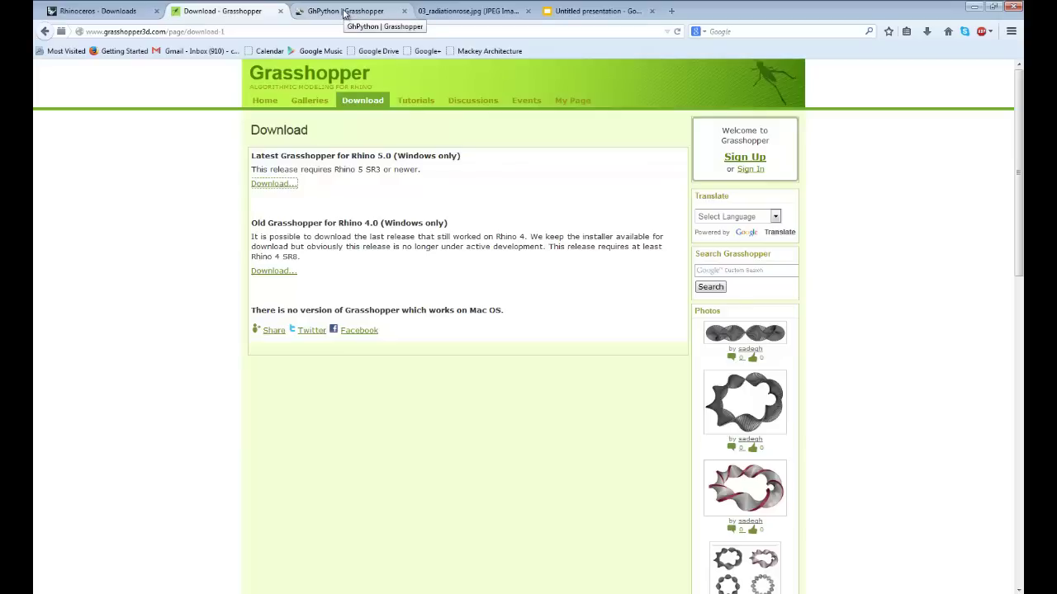
# Step: On the GhPython page, dismiss the cookie notice and request the 0.6.0.3 download login
pyautogui.click(345, 13)
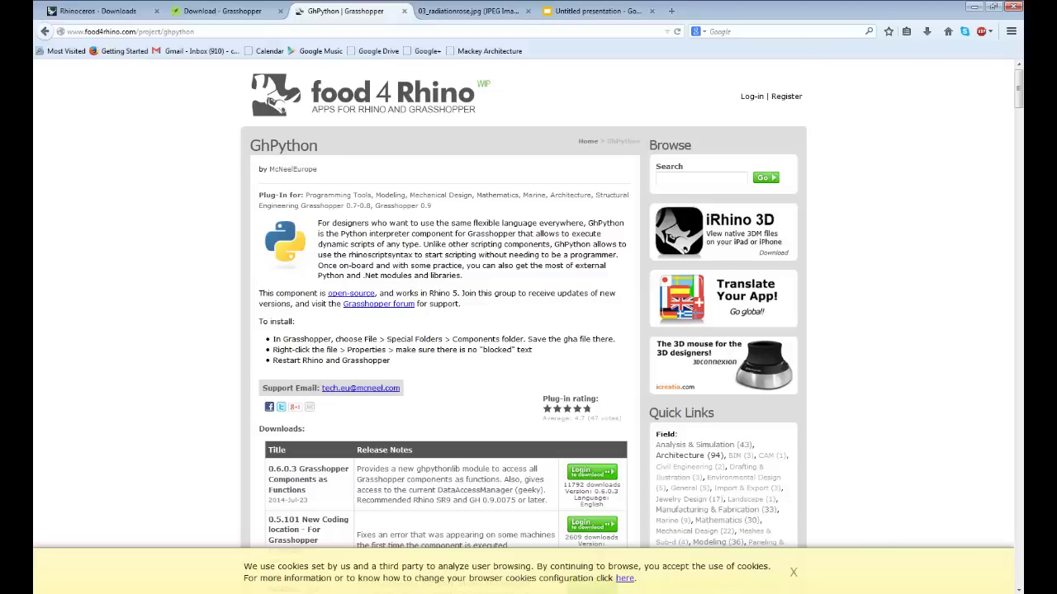
pyautogui.click(793, 572)
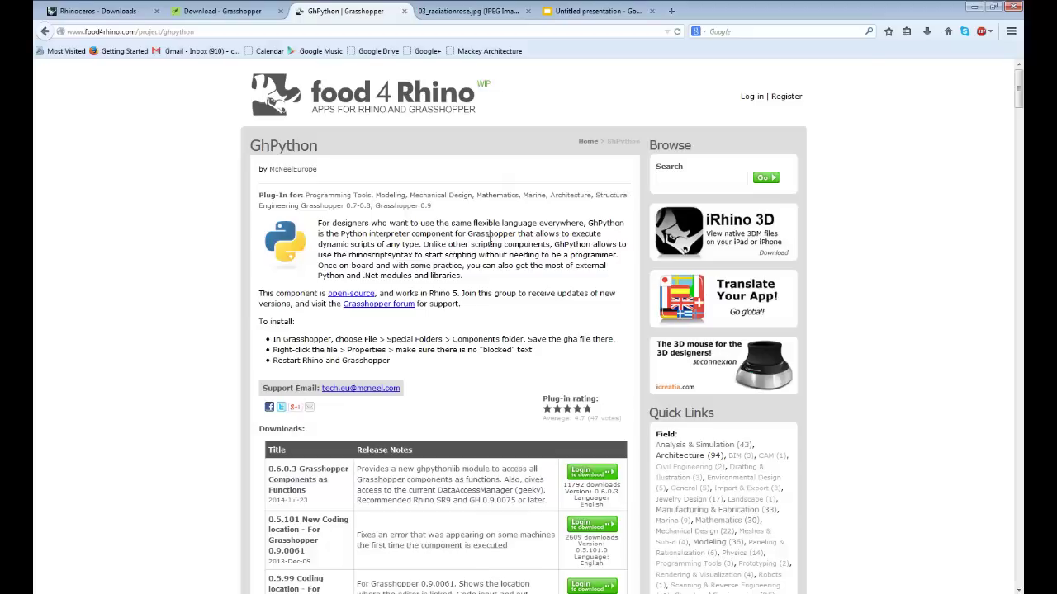
pyautogui.scroll(-2, 506, 159)
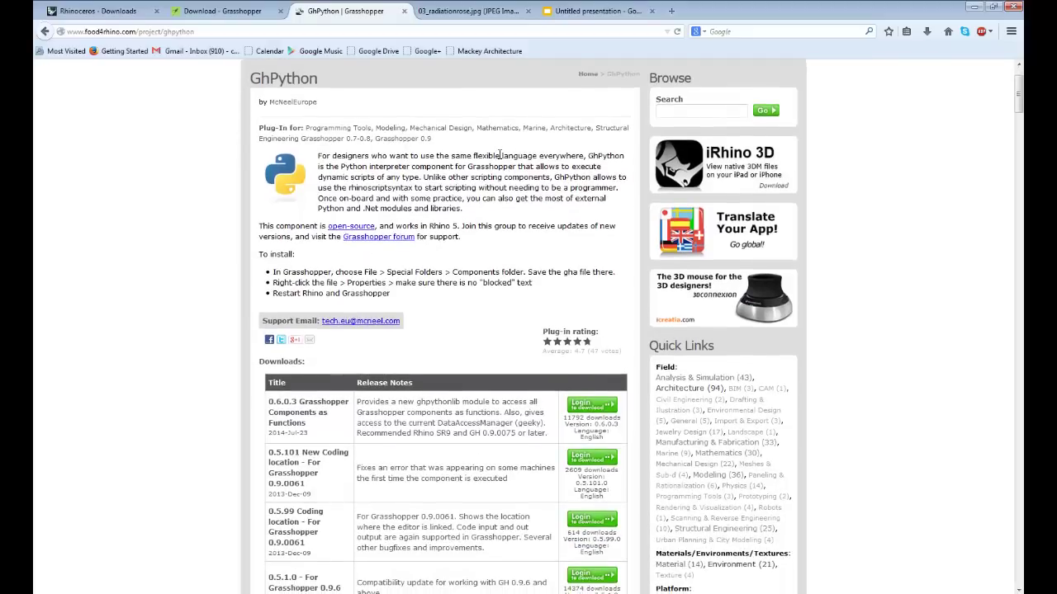
pyautogui.scroll(2, 542, 265)
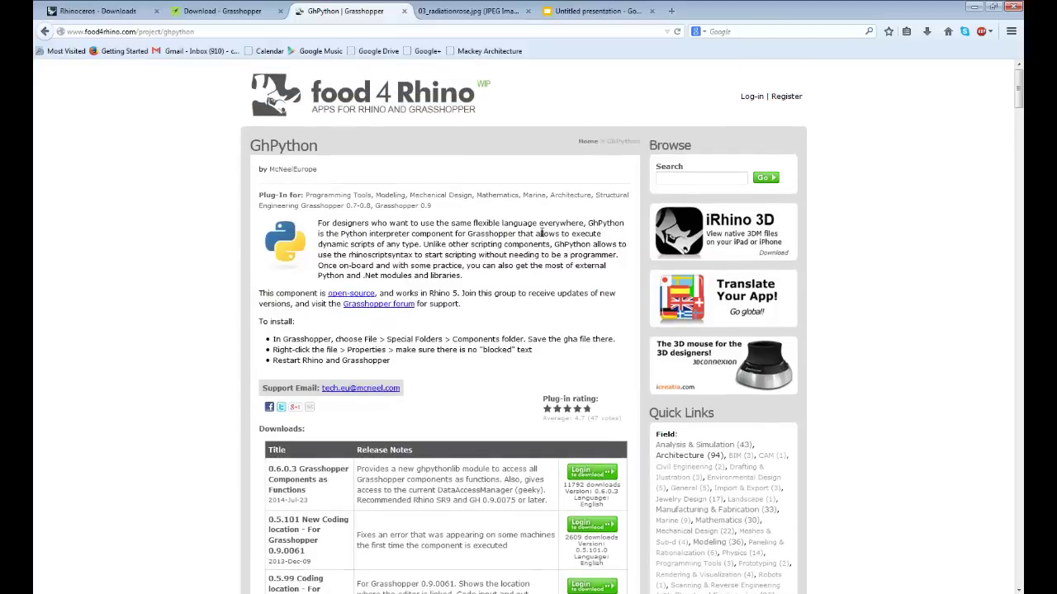
pyautogui.scroll(-2, 546, 240)
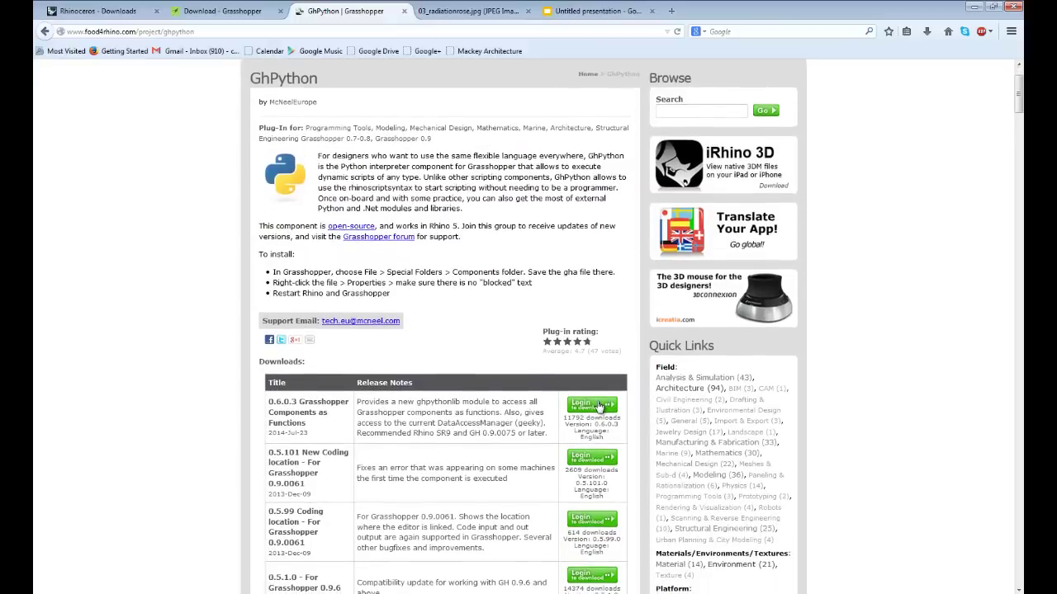
pyautogui.click(601, 407)
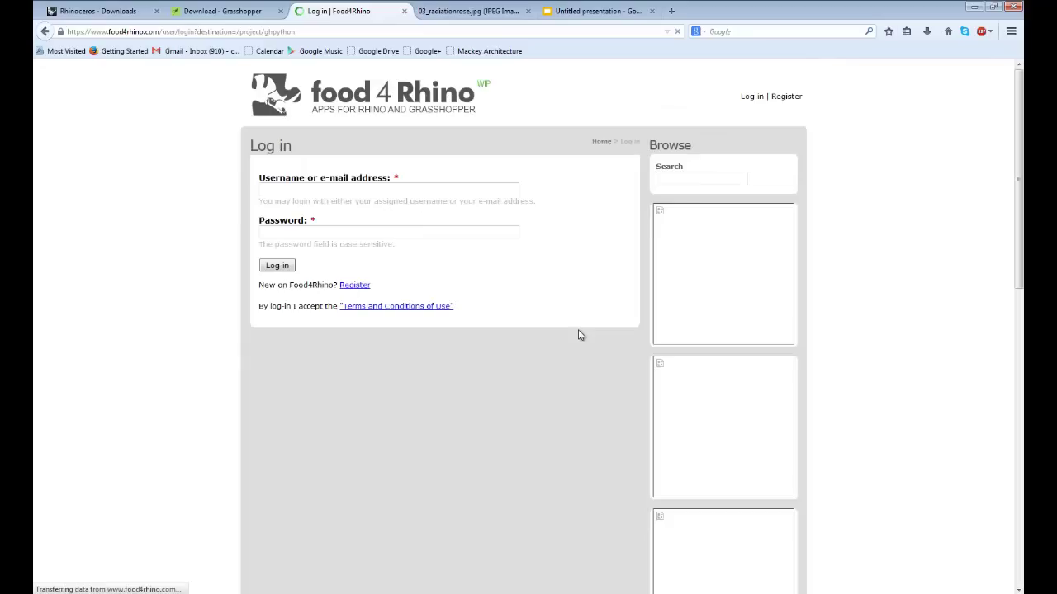
# Step: Sign in to food4Rhino with the account credentials and save ghpython.gha from the 0.6.0.3 release
pyautogui.click(378, 188)
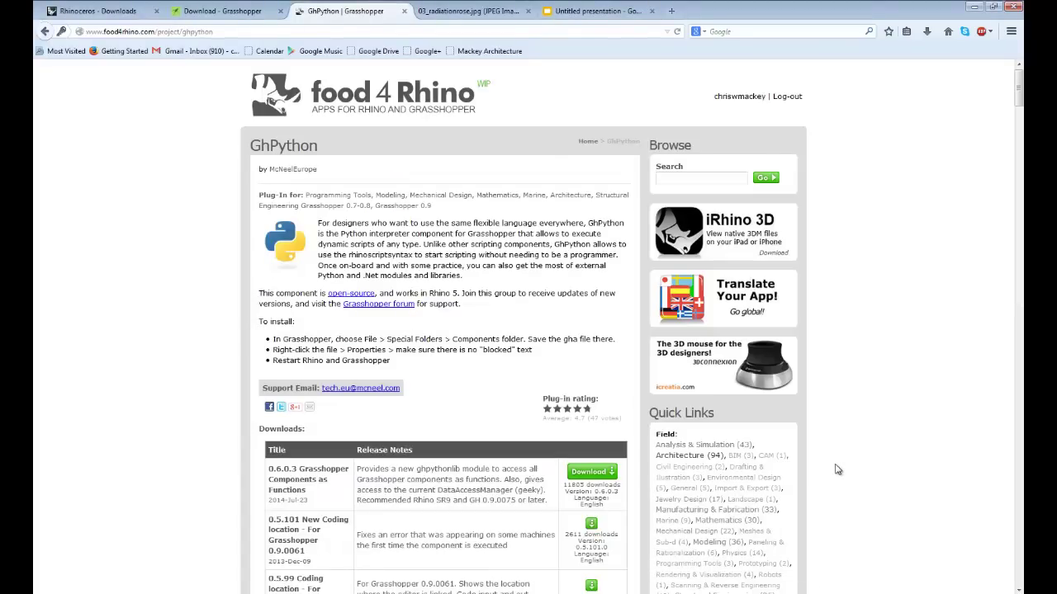
pyautogui.click(612, 478)
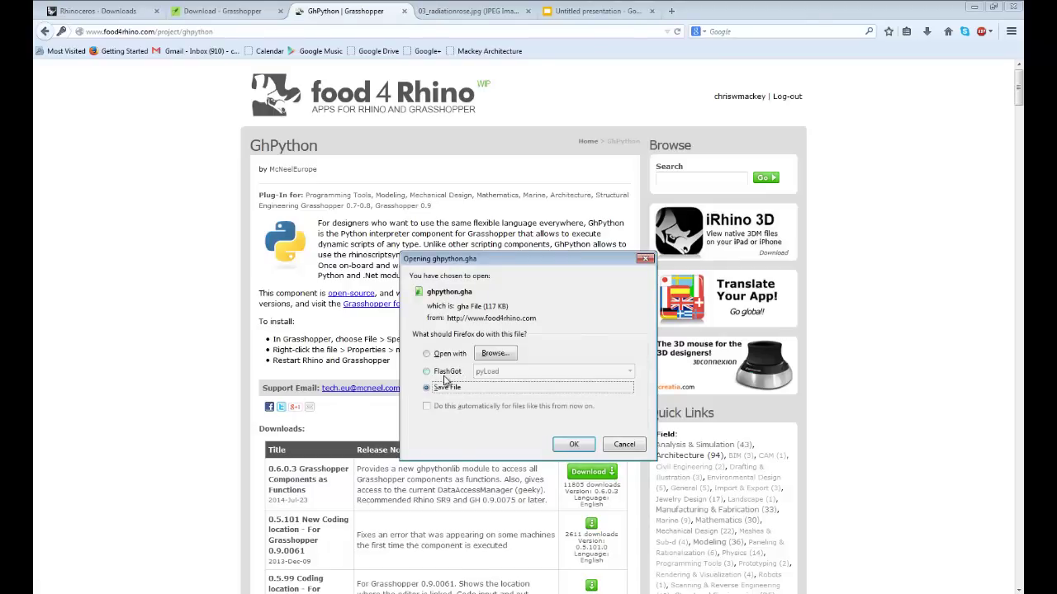
pyautogui.click(570, 448)
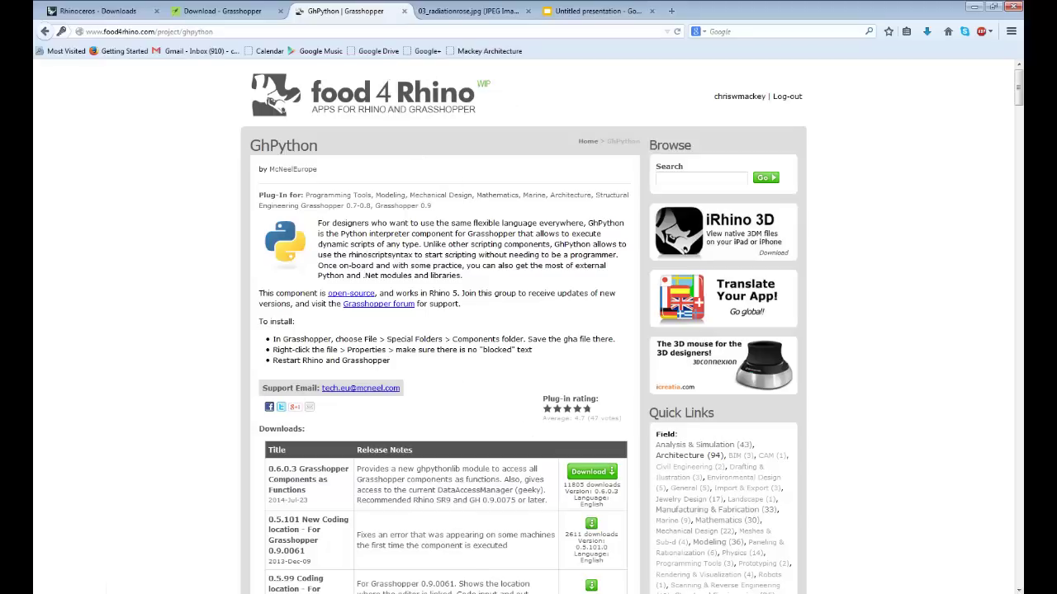
# Step: Start Rhinoceros 5 (64-bit), then show Firefox's recent downloads listing ghpython.gha
pyautogui.press('super')
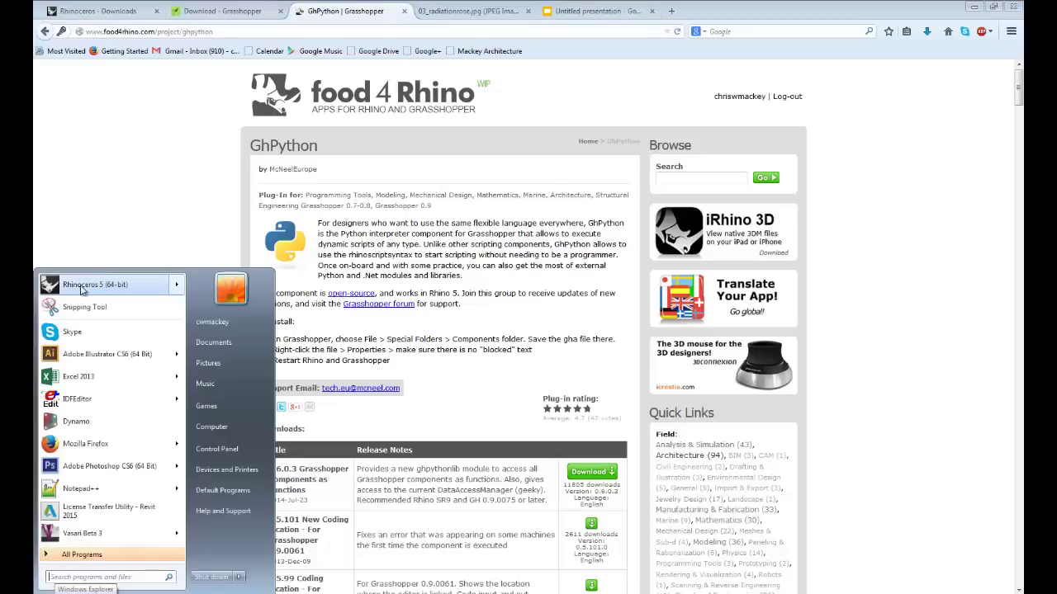
pyautogui.moveTo(89, 285)
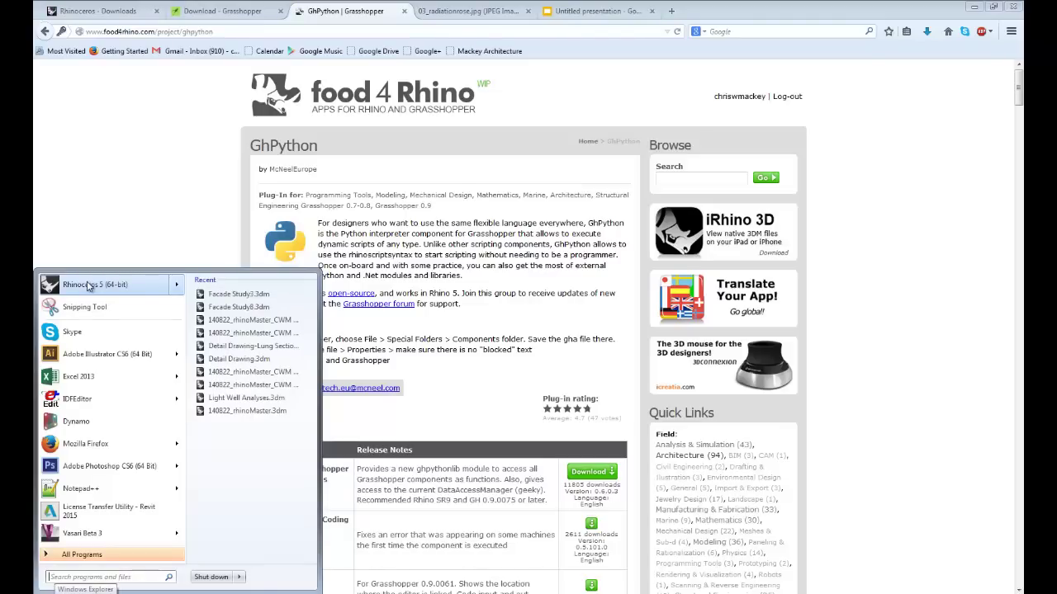
pyautogui.click(88, 286)
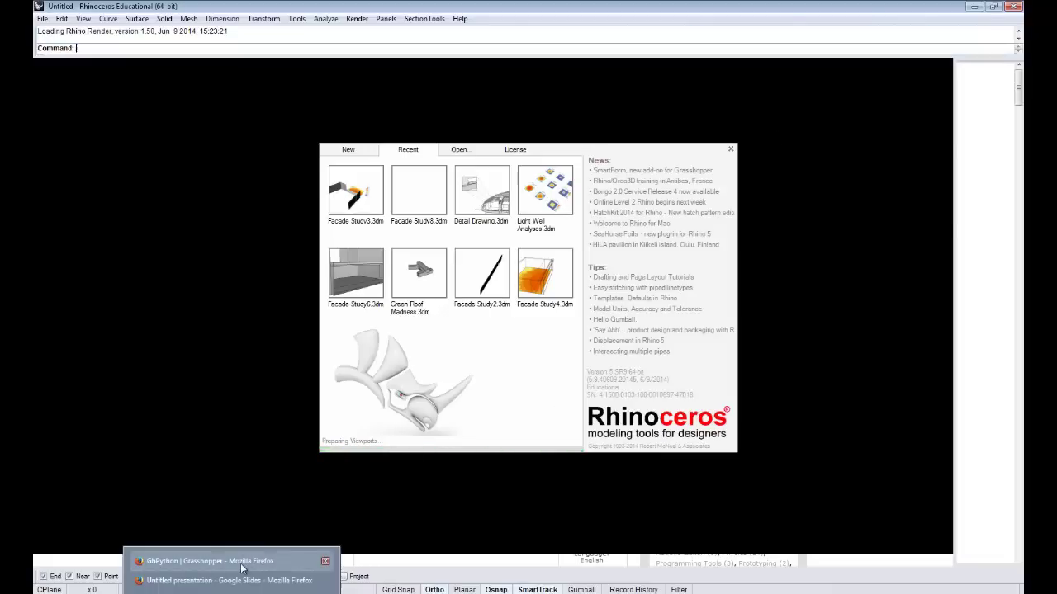
pyautogui.click(240, 564)
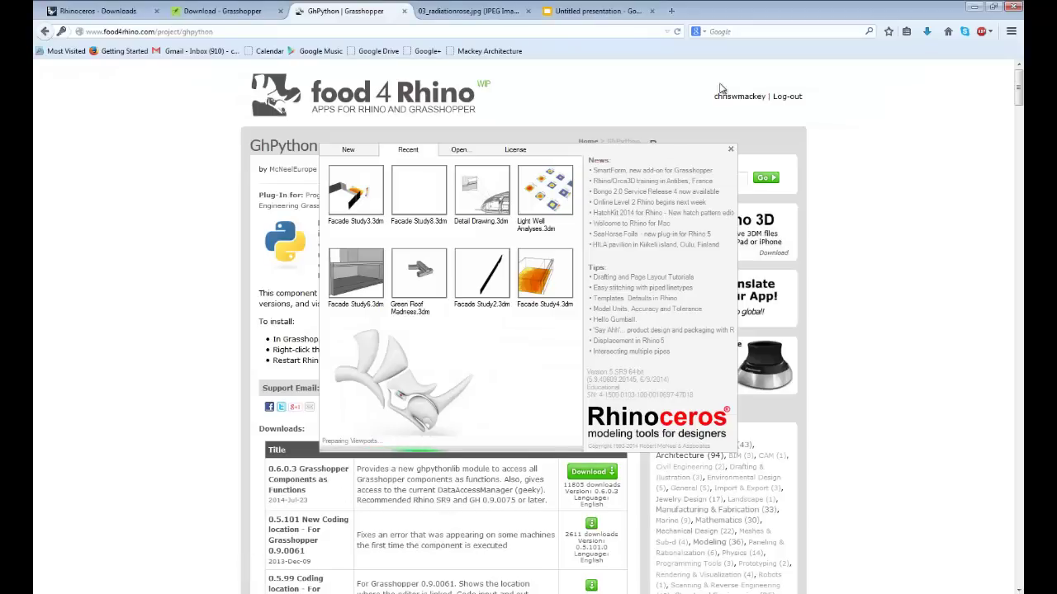
pyautogui.click(926, 31)
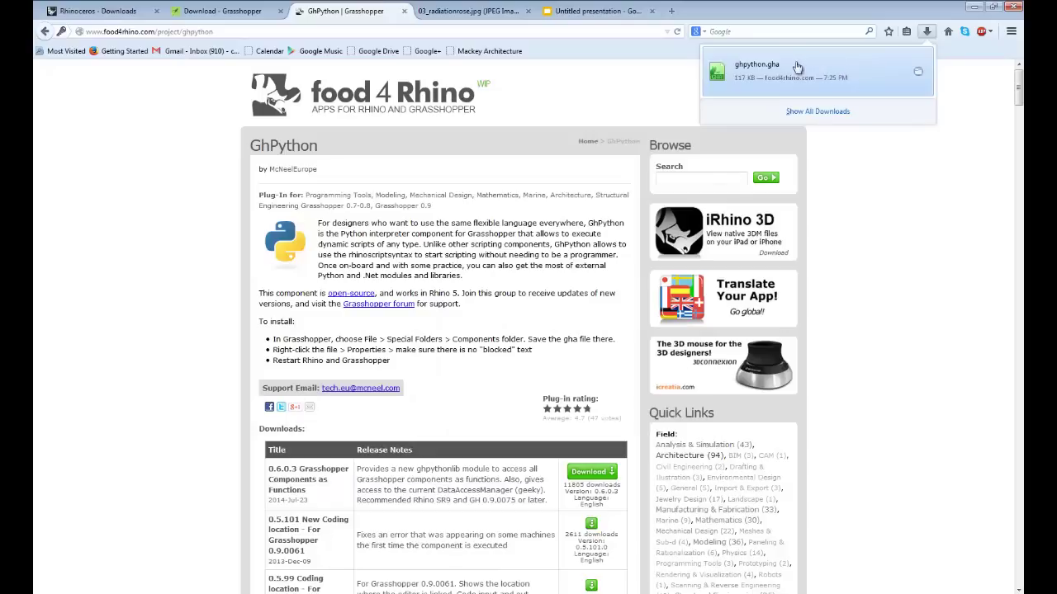
# Step: Show ghpython.gha in its Downloads folder in Explorer, then minimize that window
pyautogui.rightClick(855, 73)
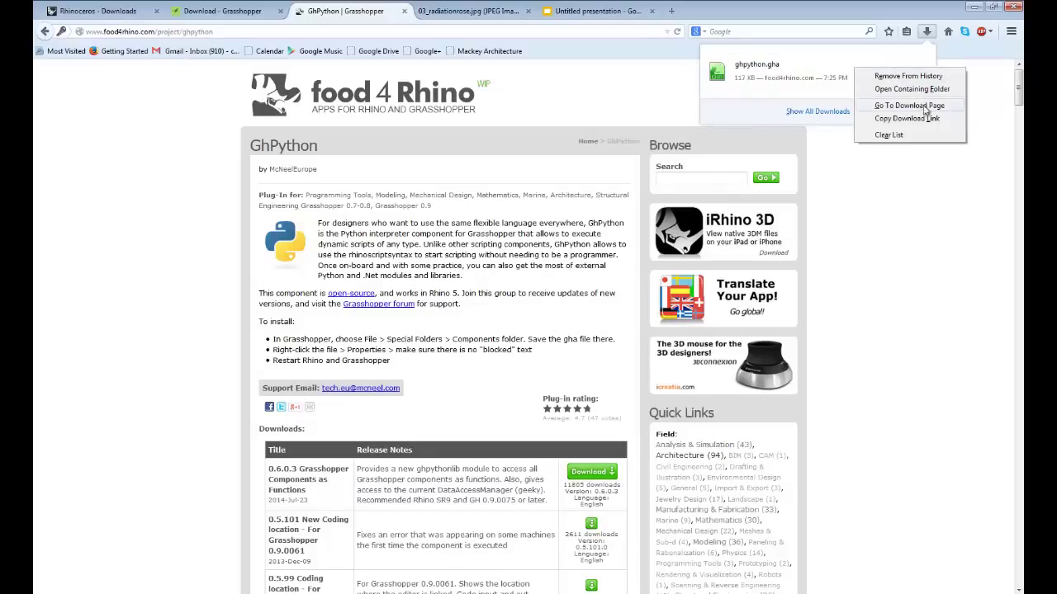
pyautogui.click(922, 89)
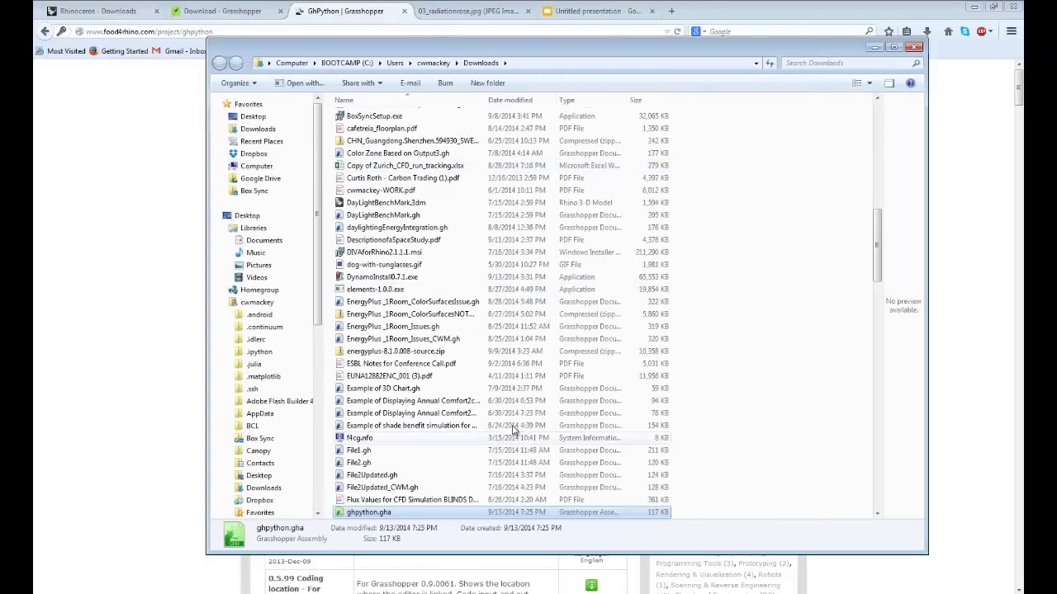
pyautogui.scroll(-6, 529, 363)
pyautogui.scroll(-1, 532, 373)
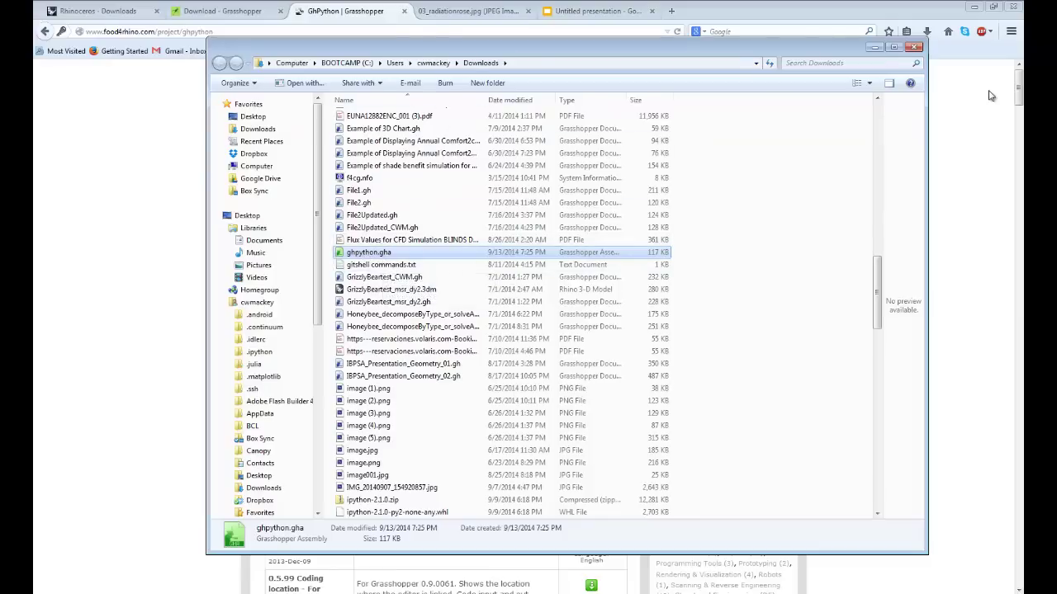
pyautogui.click(877, 50)
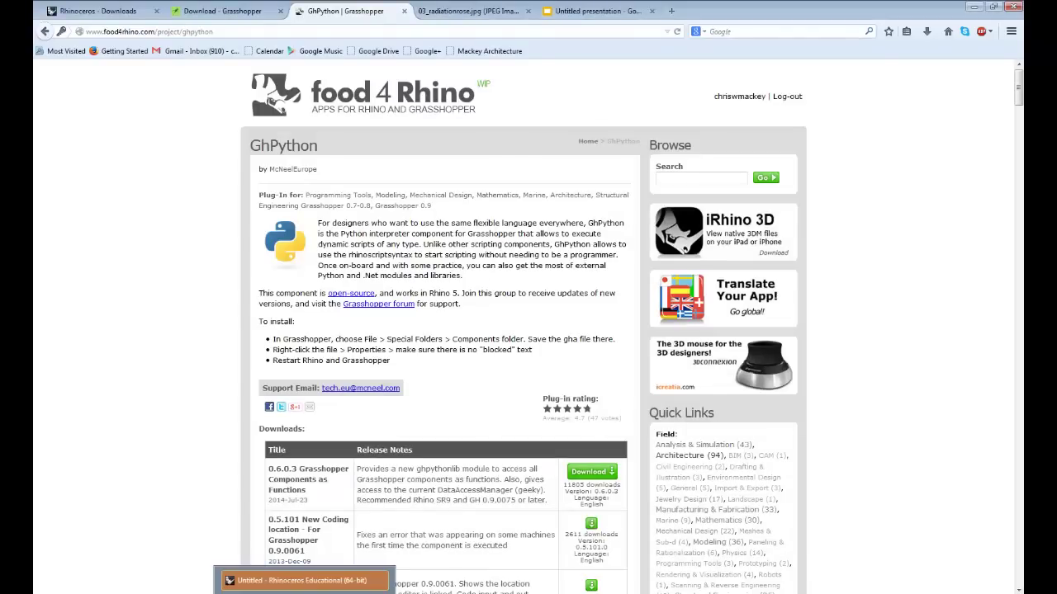
# Step: Maximize the Perspective viewport in Rhino and review the Appearance page of Rhino Options
pyautogui.click(301, 580)
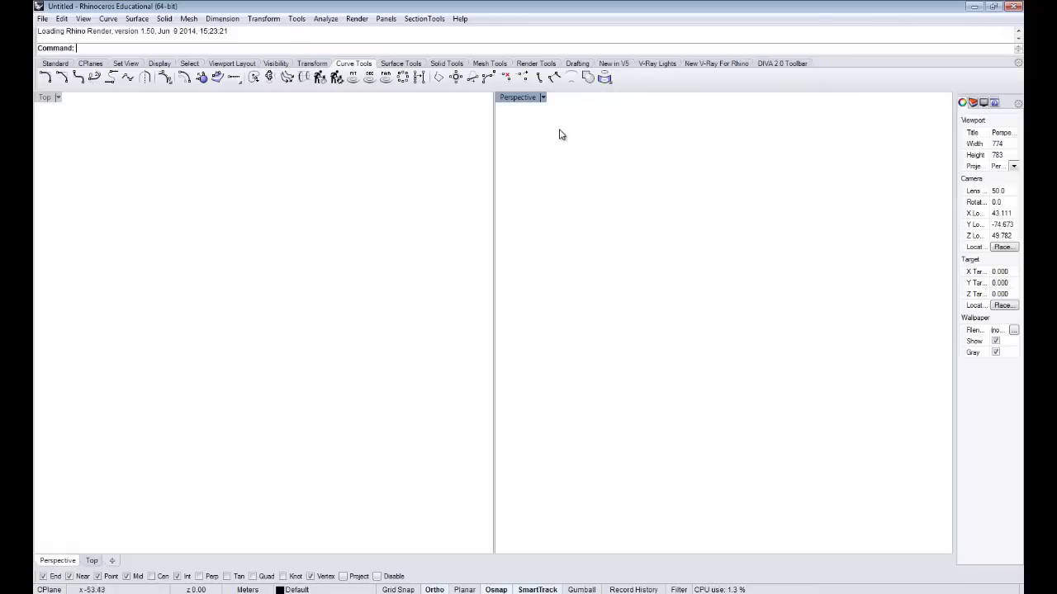
pyautogui.doubleClick(509, 97)
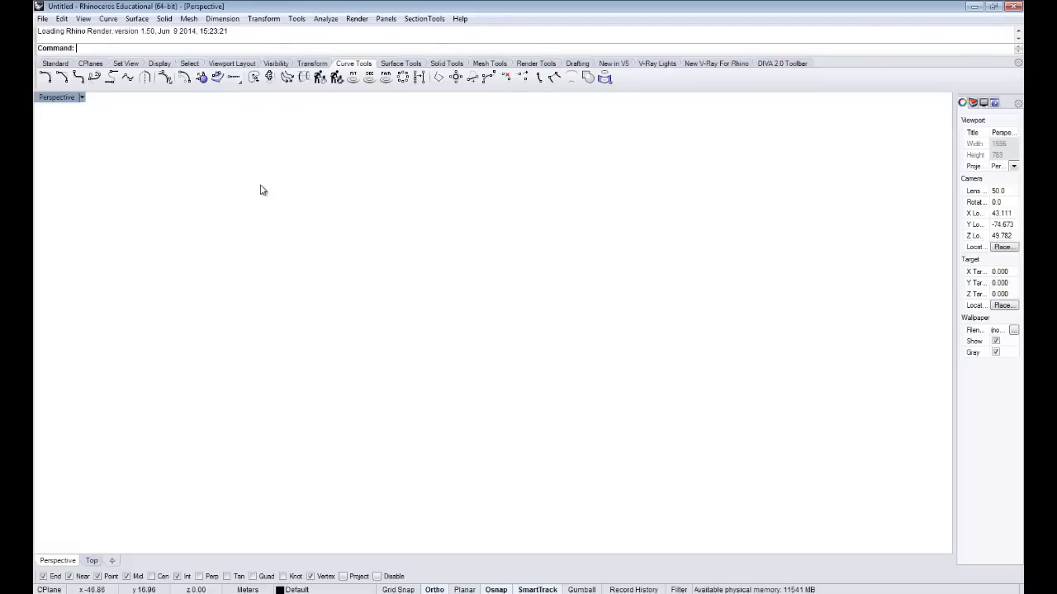
pyautogui.write('ptions')
pyautogui.press('Return')
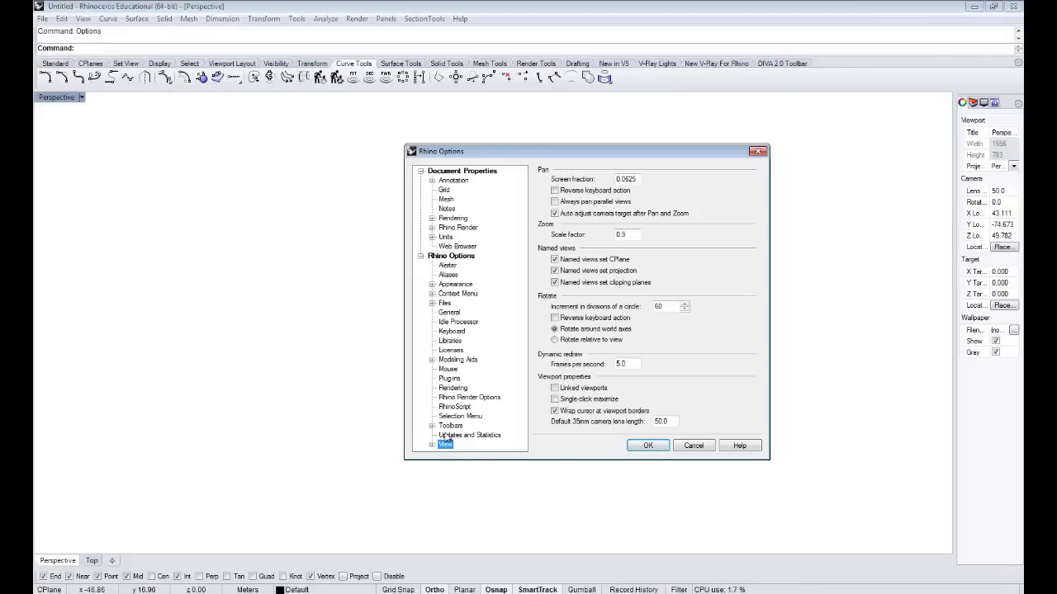
pyautogui.click(445, 285)
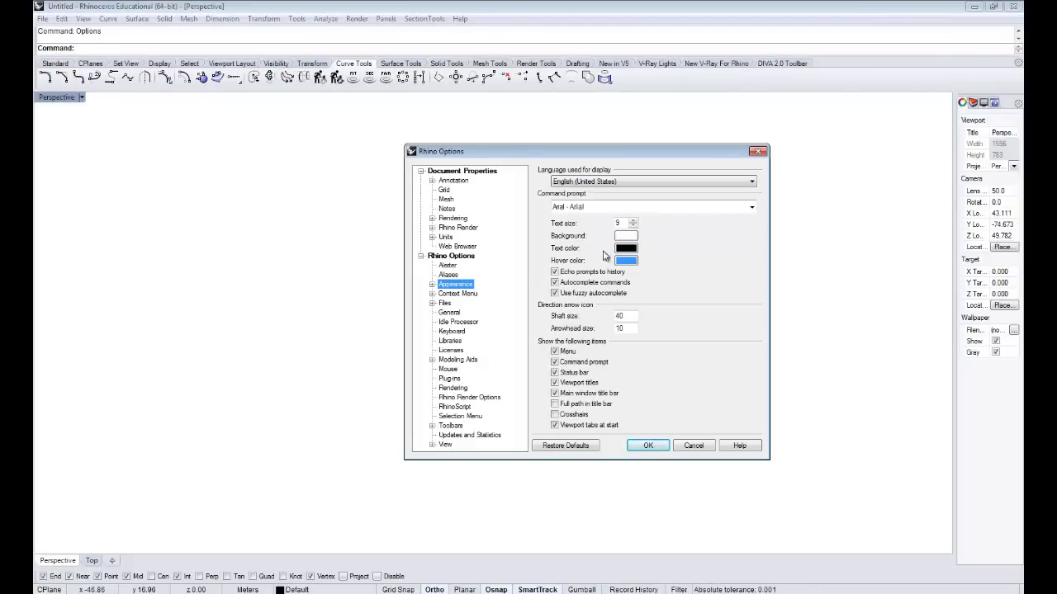
pyautogui.click(758, 152)
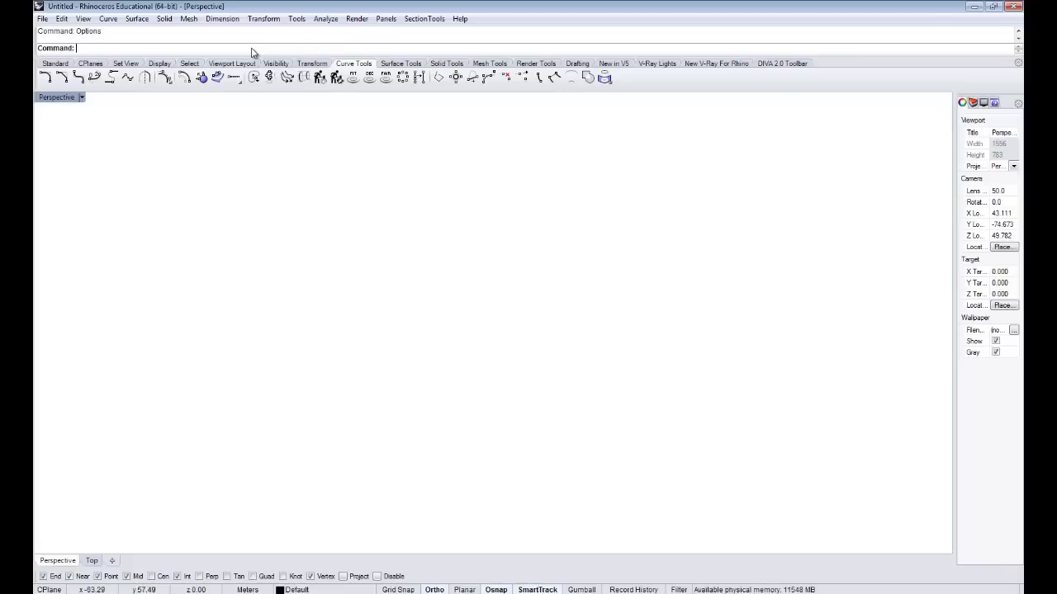
# Step: Launch Grasshopper with the Grasshopper command and resize its window over Rhino's right side
pyautogui.write('Grasshopper')
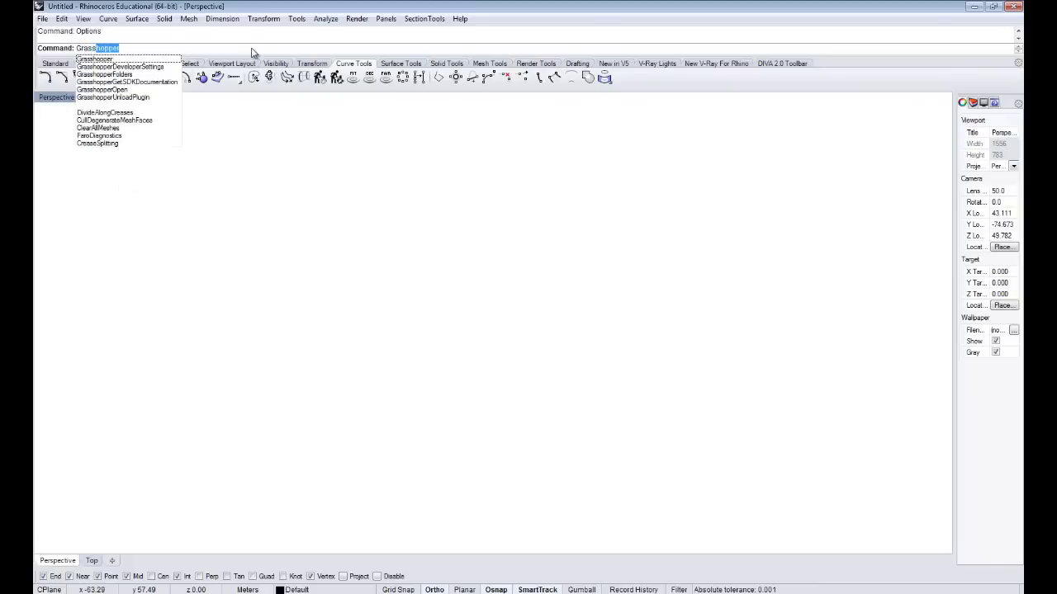
pyautogui.press('Return')
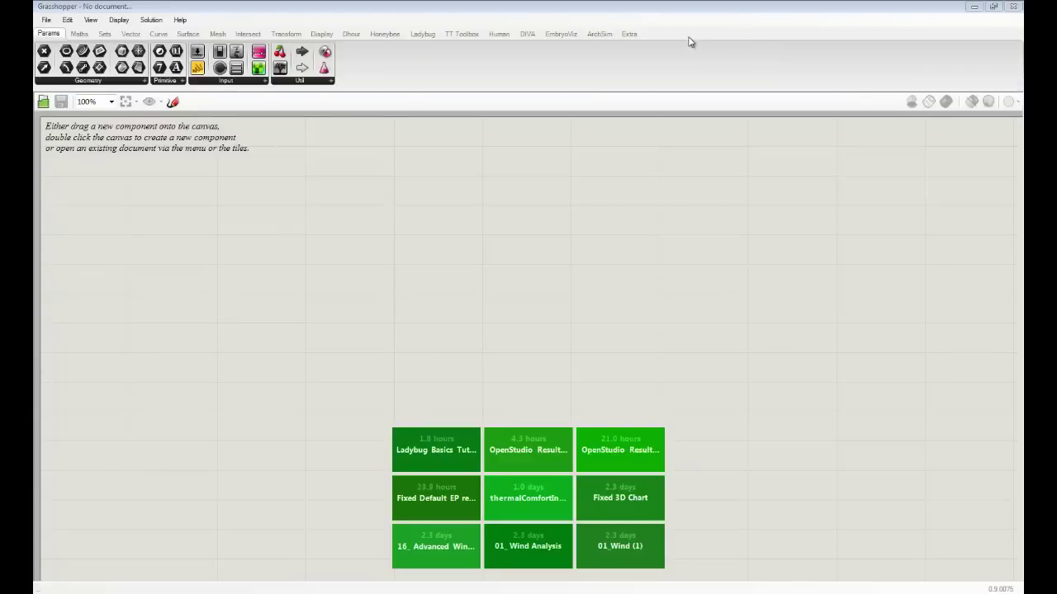
pyautogui.moveTo(653, 14); pyautogui.dragTo(813, 21)
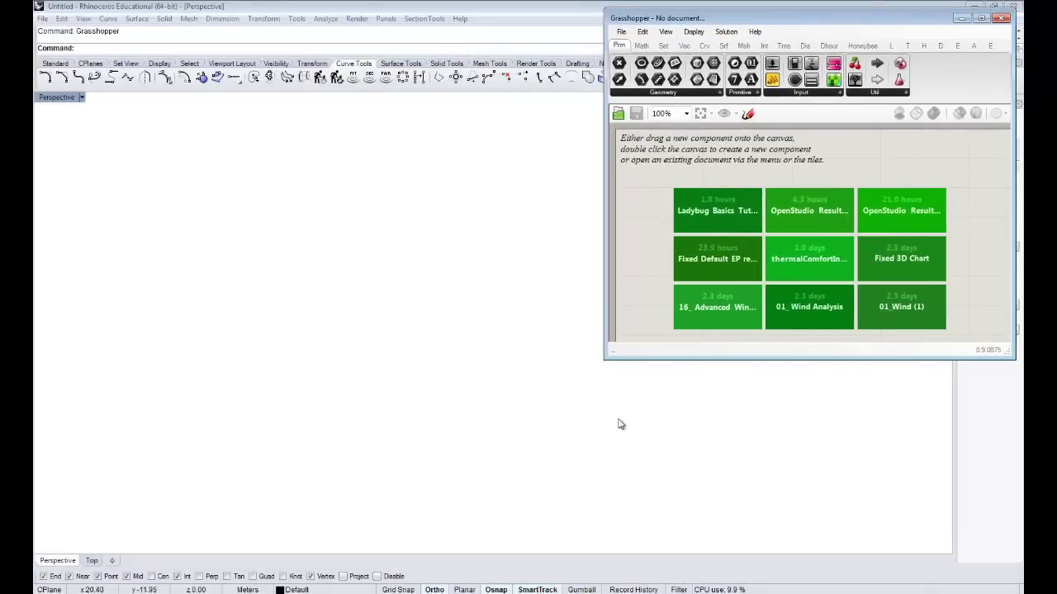
pyautogui.moveTo(572, 385); pyautogui.dragTo(406, 576)
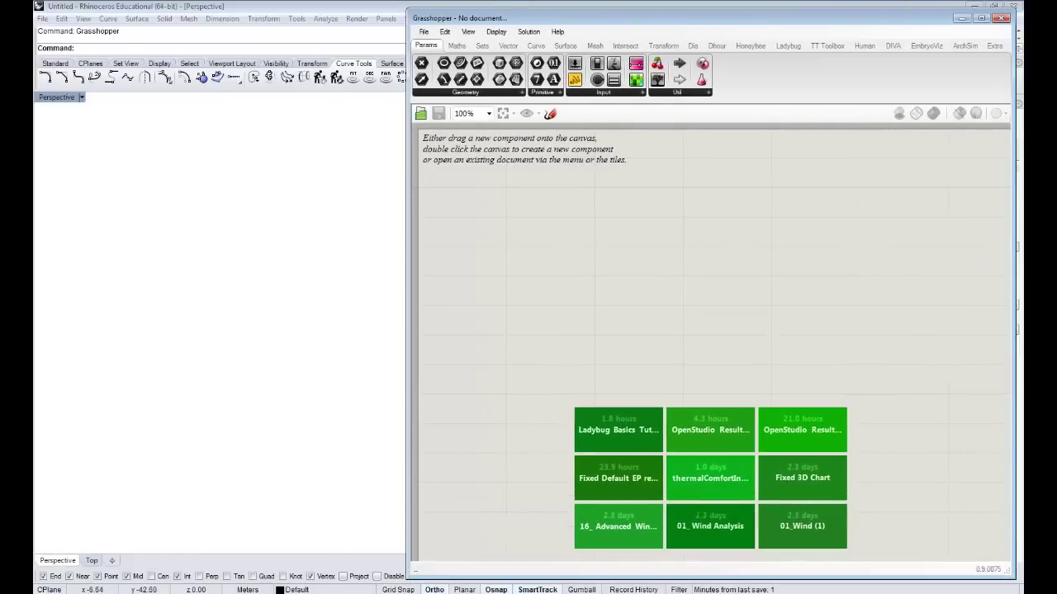
# Step: Drop ghpython.gha from the Downloads folder onto the Grasshopper canvas, then minimize Explorer
pyautogui.click(120, 590)
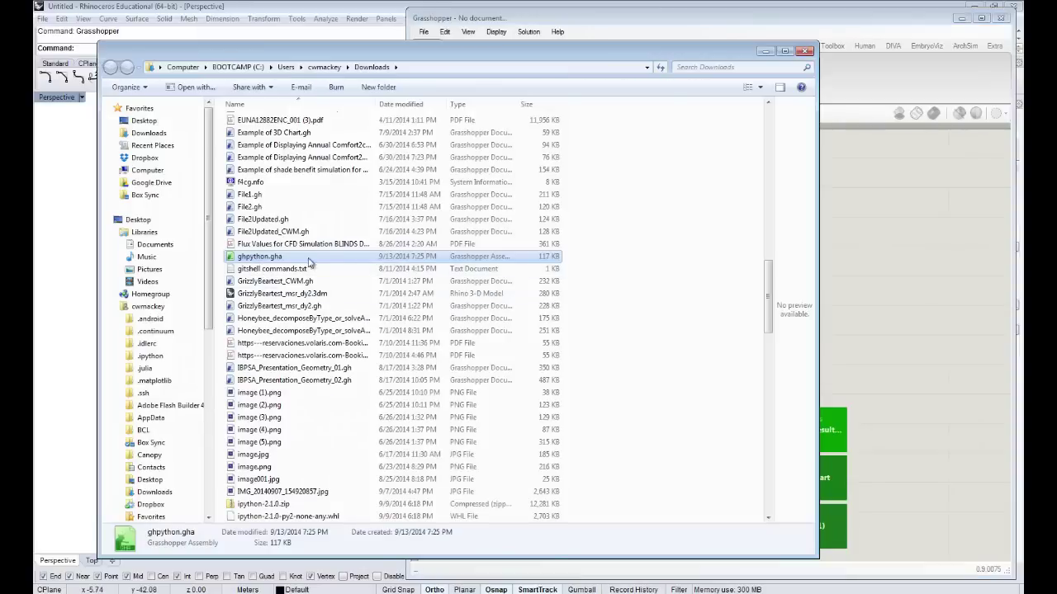
pyautogui.moveTo(311, 261); pyautogui.dragTo(877, 259)
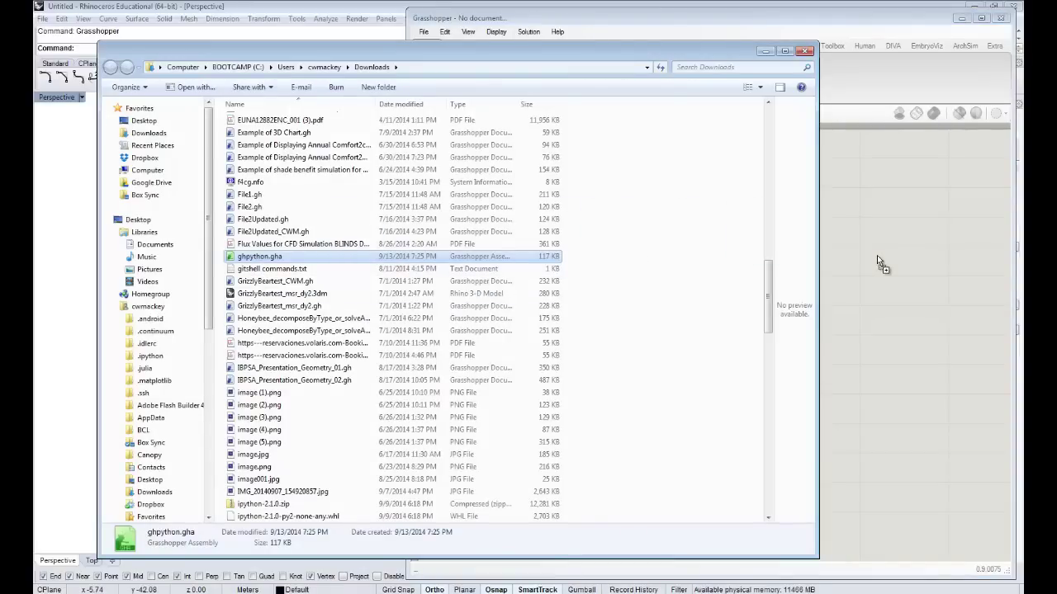
pyautogui.moveTo(878, 257); pyautogui.dragTo(878, 257)
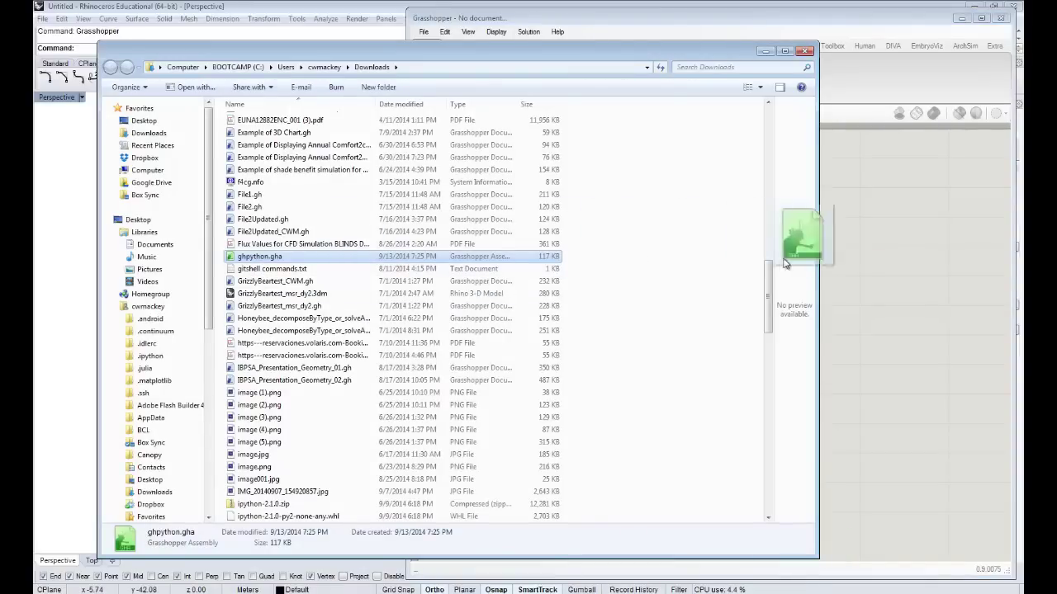
pyautogui.click(766, 52)
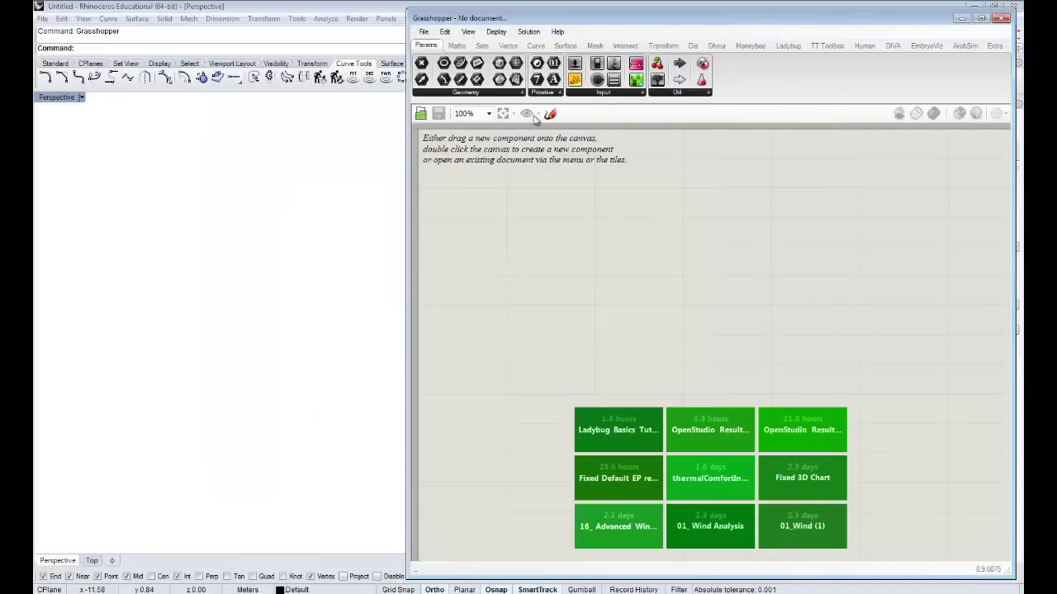
# Step: Place a Python script component from the Maths tab on the canvas, shifting it slightly left
pyautogui.moveTo(458, 46)
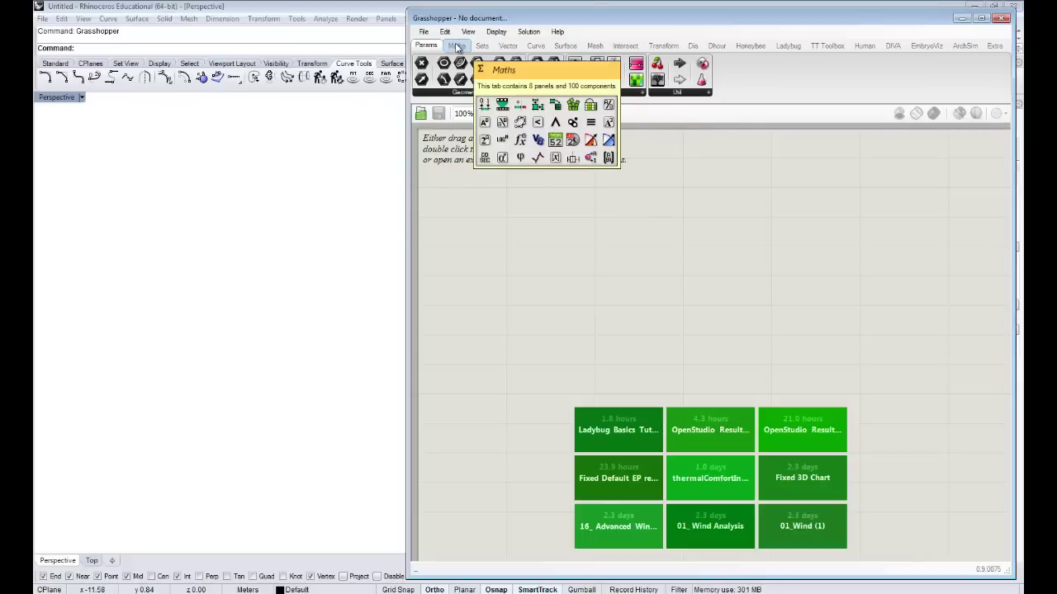
pyautogui.click(457, 47)
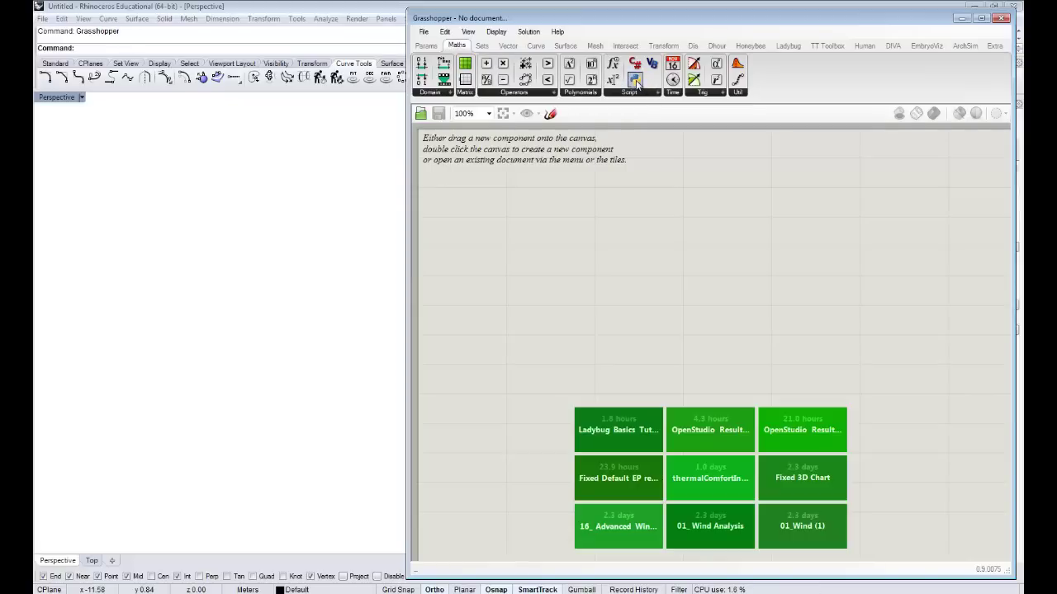
pyautogui.moveTo(635, 80); pyautogui.dragTo(706, 205)
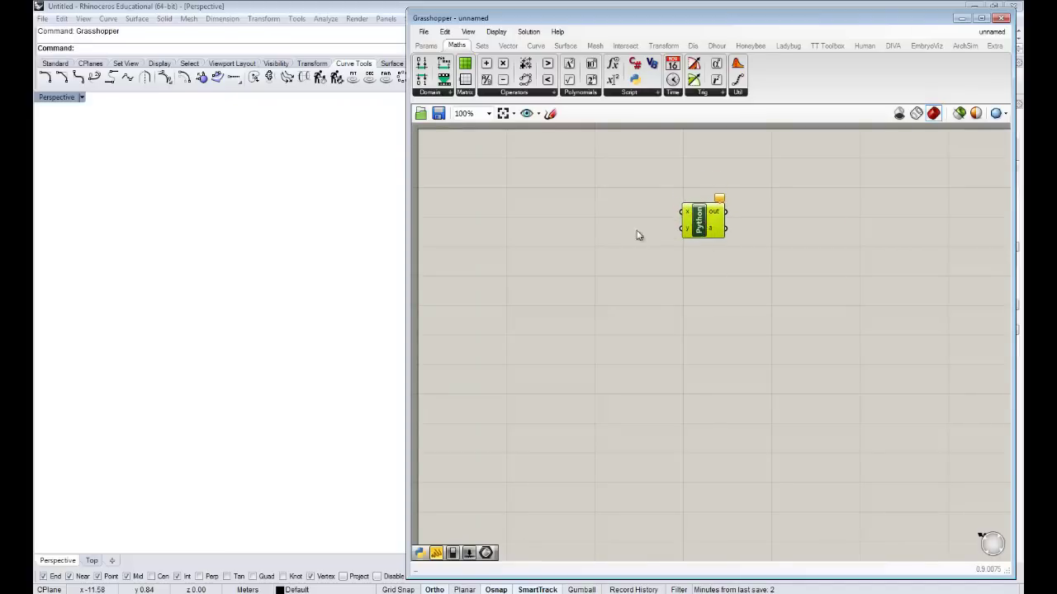
pyautogui.moveTo(702, 229); pyautogui.dragTo(671, 229)
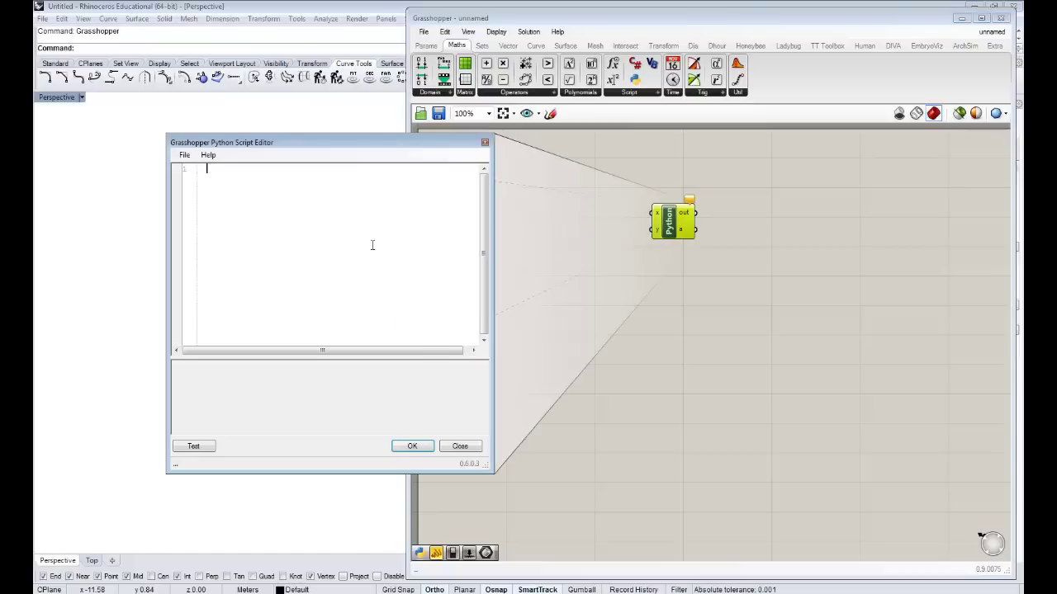
# Step: Enter the script 'x+y = a', then set type hints on inputs x and y, with y as float
pyautogui.write('x+')
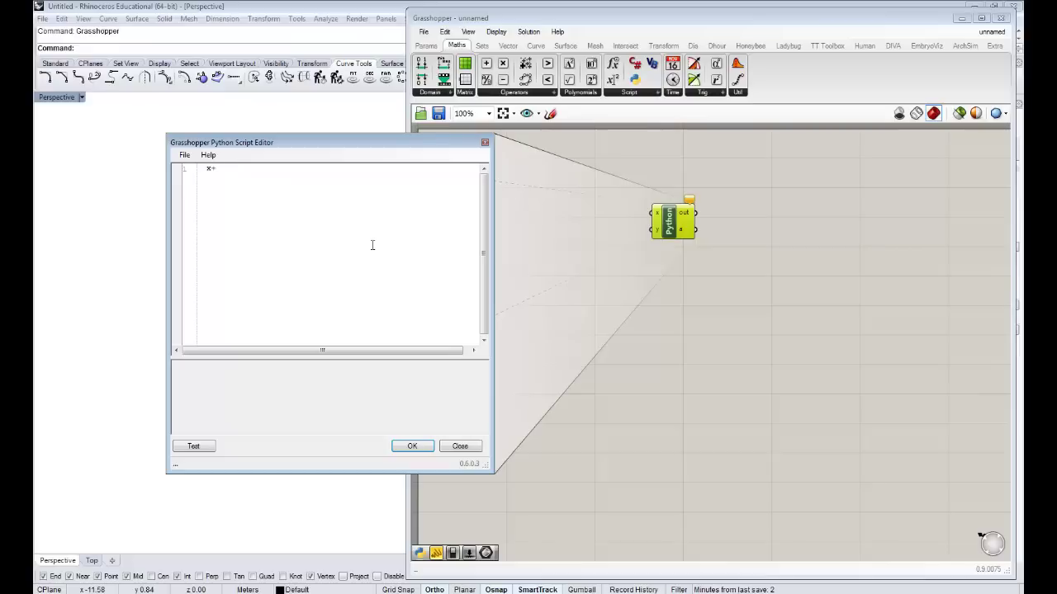
pyautogui.write('y = a')
pyautogui.click(420, 447)
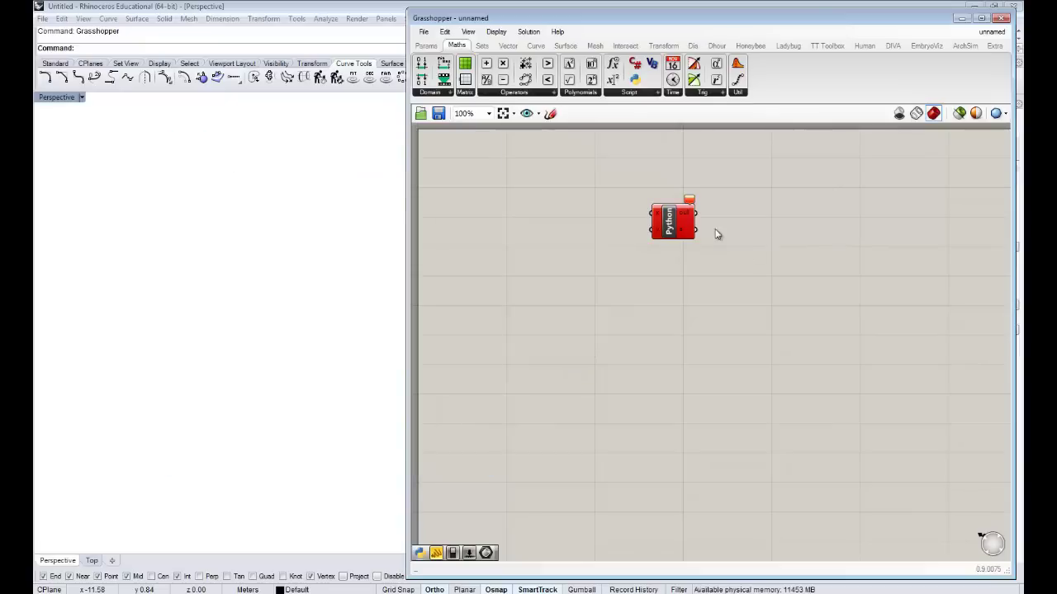
pyautogui.rightClick(657, 216)
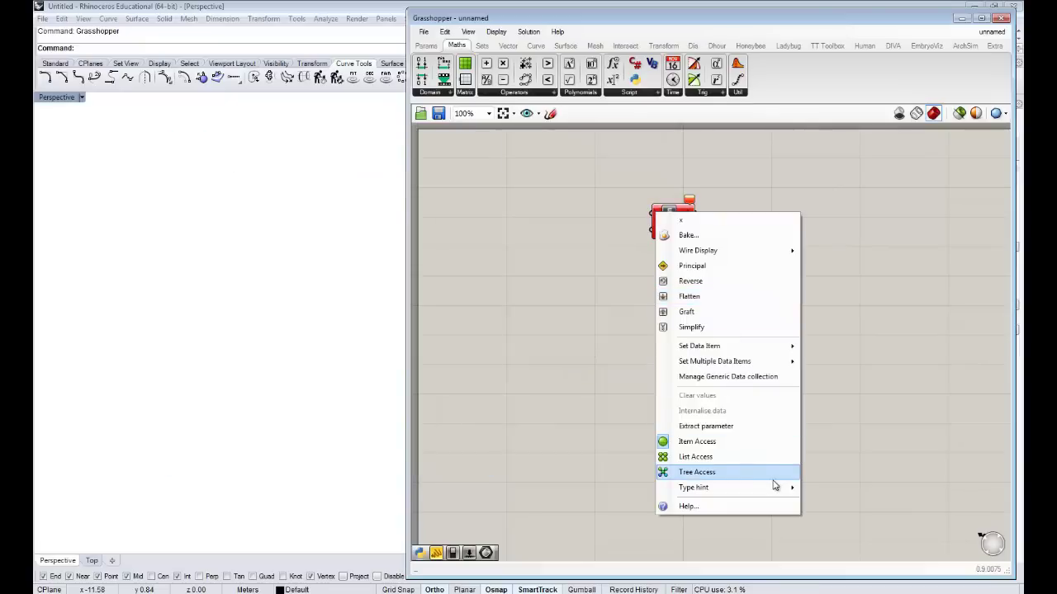
pyautogui.moveTo(785, 488)
pyautogui.click(849, 340)
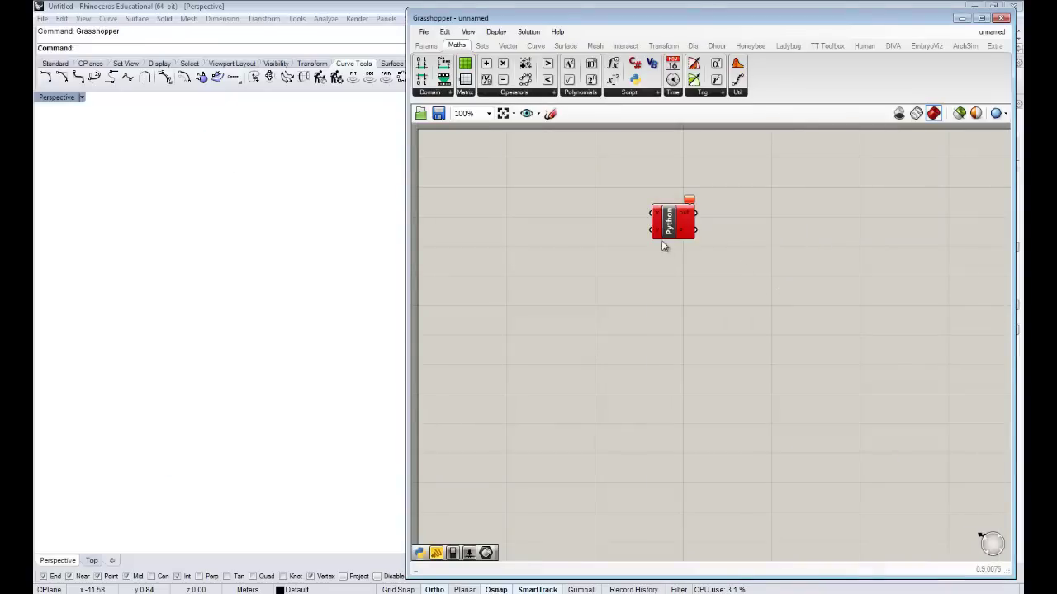
pyautogui.rightClick(660, 238)
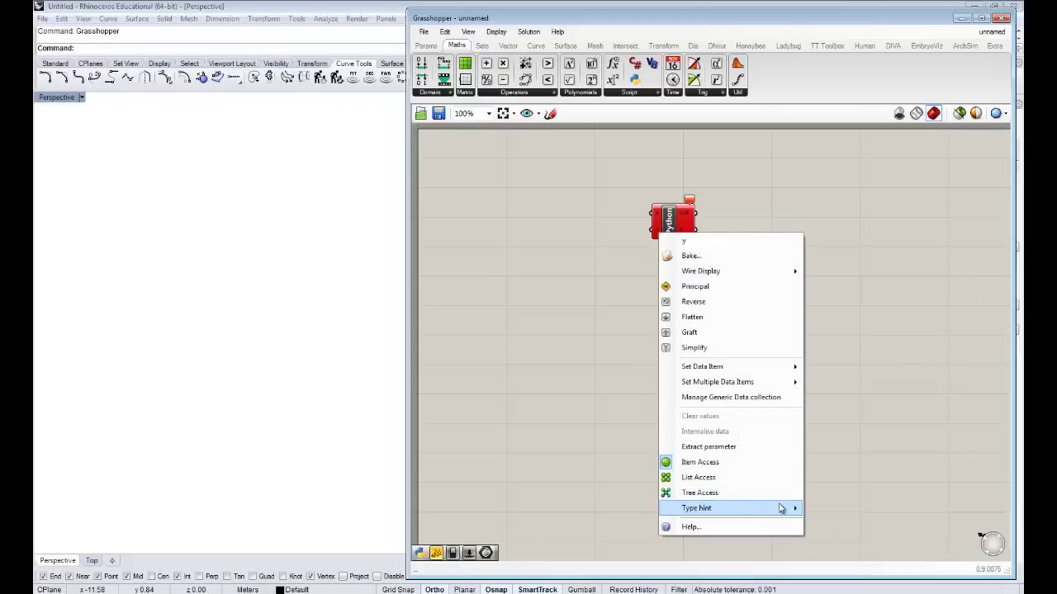
pyautogui.moveTo(787, 510)
pyautogui.click(864, 318)
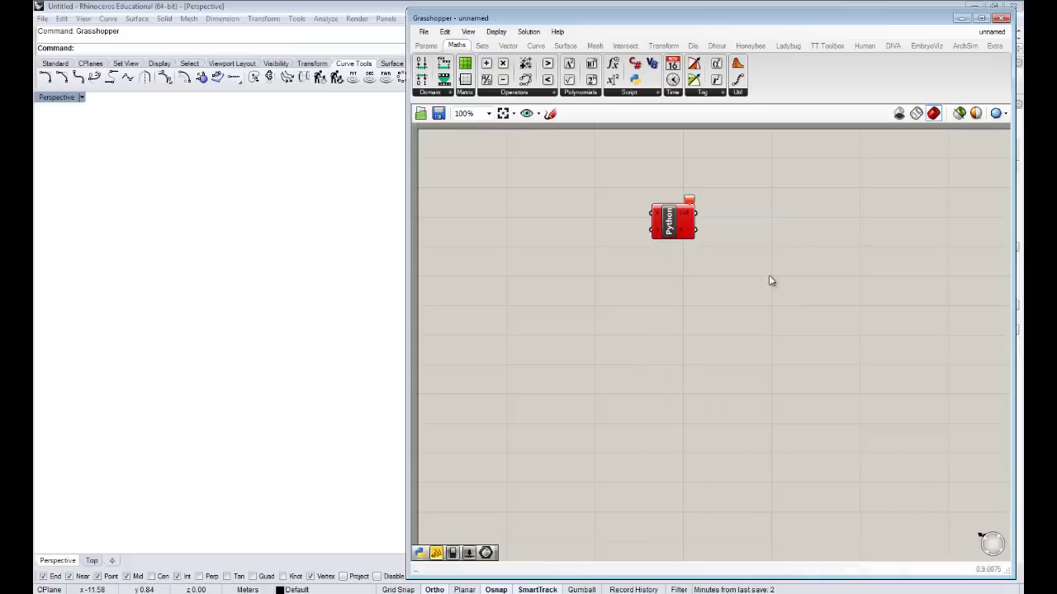
pyautogui.moveTo(695, 238); pyautogui.dragTo(687, 238)
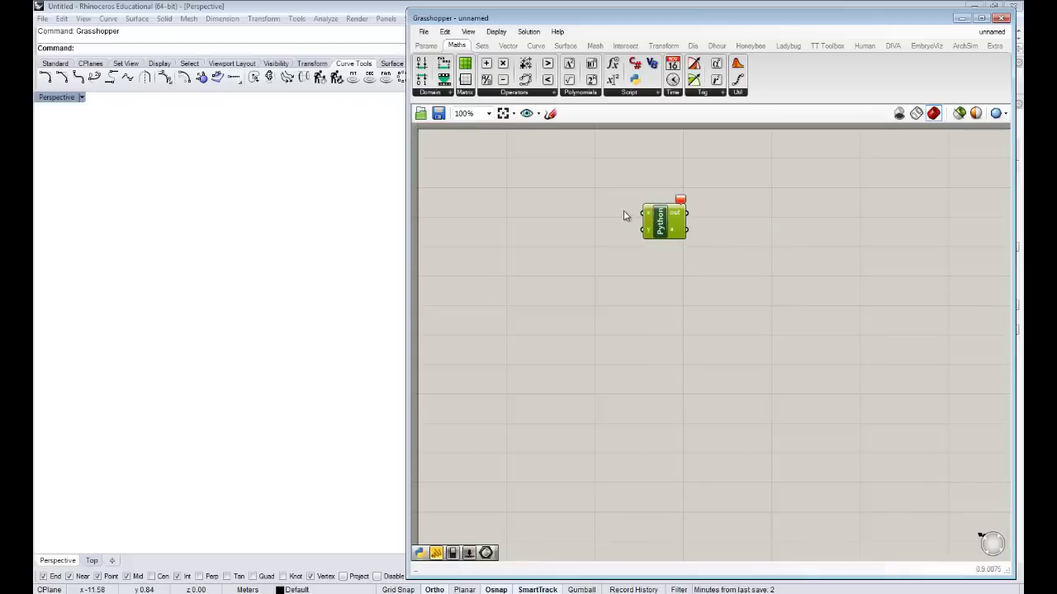
# Step: Add a Panel holding 2 to the canvas and make it shorter
pyautogui.click(581, 216)
pyautogui.doubleClick(581, 216)
pyautogui.write('panel')
pyautogui.press('Return')
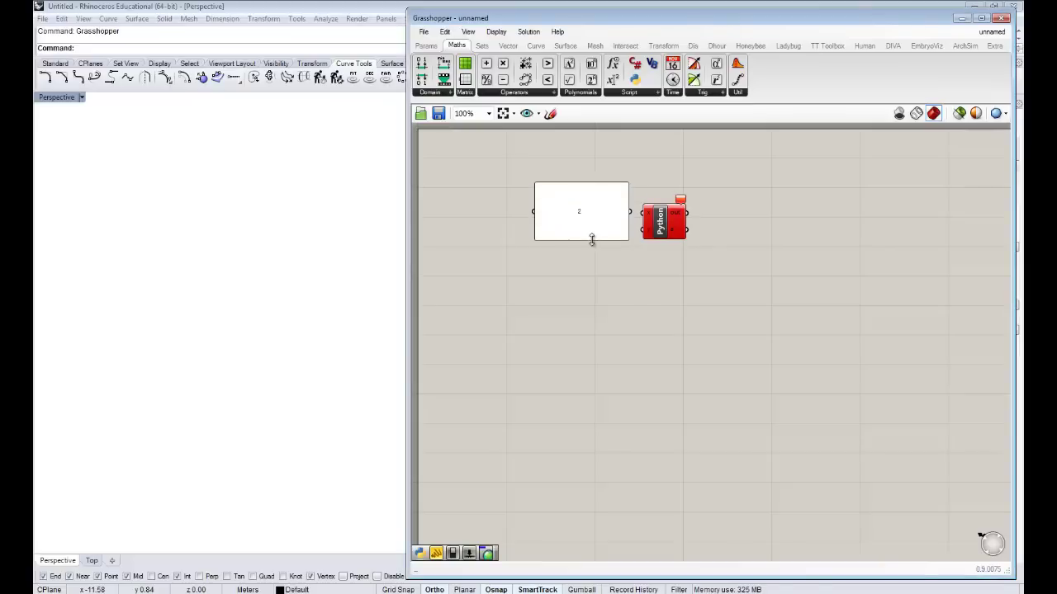
pyautogui.moveTo(592, 238)
pyautogui.mouseDown()
pyautogui.moveTo(592, 205)
pyautogui.moveTo(643, 213)
pyautogui.moveTo(602, 204)
pyautogui.moveTo(586, 209)
pyautogui.moveTo(584, 238)
pyautogui.mouseUp()
# Step: Set the second panel to 5 and align it under the 2 panel beside the Python component
pyautogui.doubleClick(583, 237)
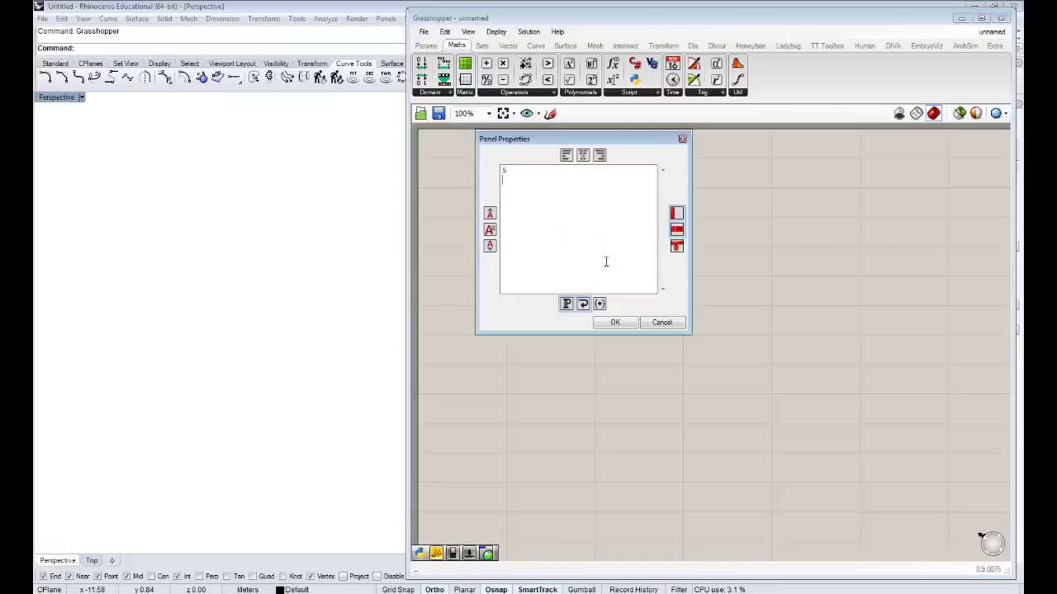
pyautogui.click(621, 325)
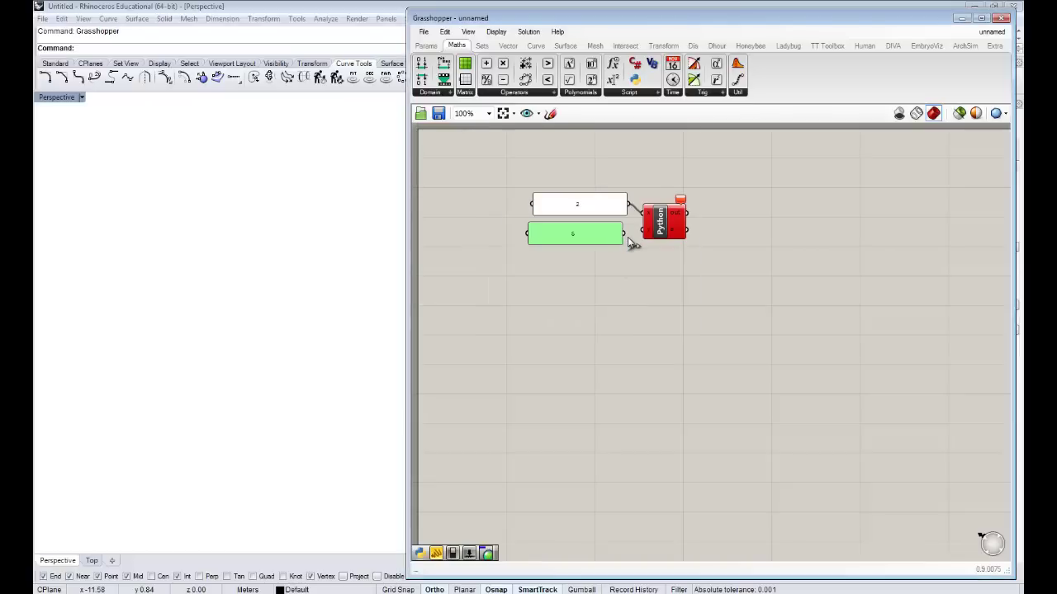
pyautogui.moveTo(588, 231); pyautogui.dragTo(592, 230)
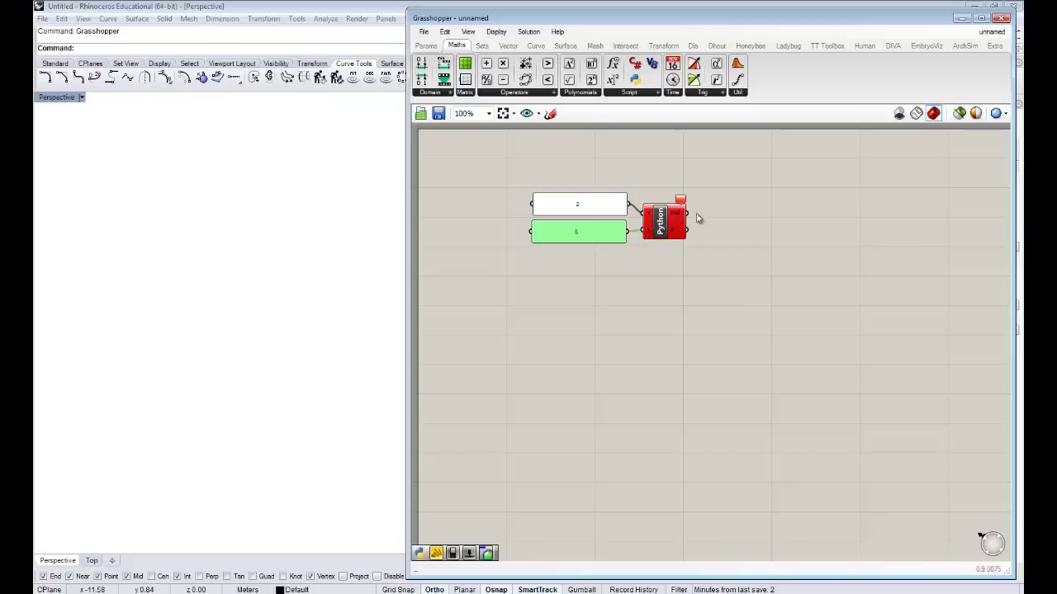
pyautogui.moveTo(660, 219); pyautogui.dragTo(664, 218)
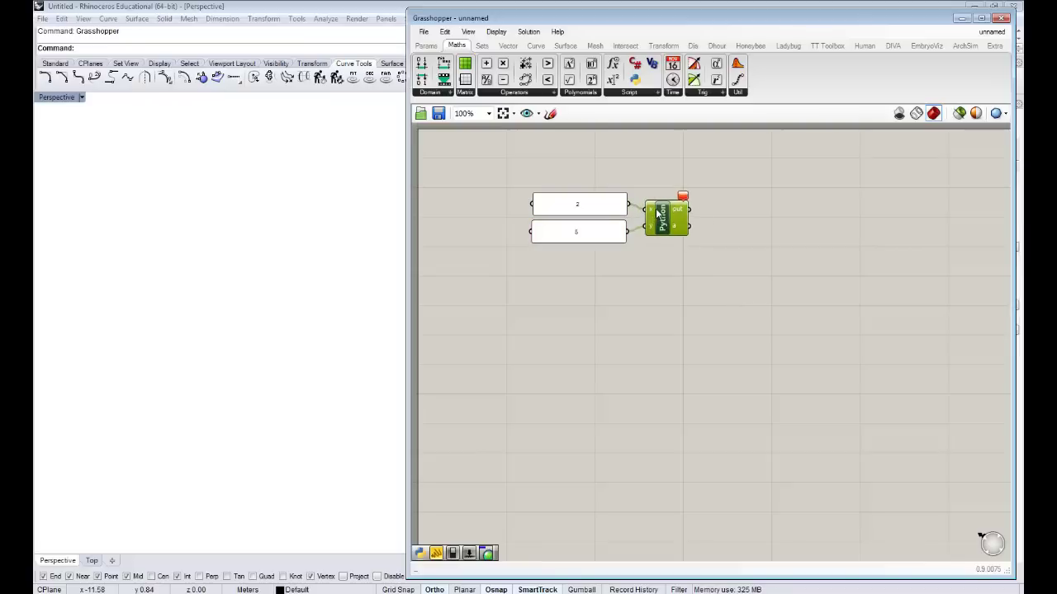
pyautogui.click(784, 394)
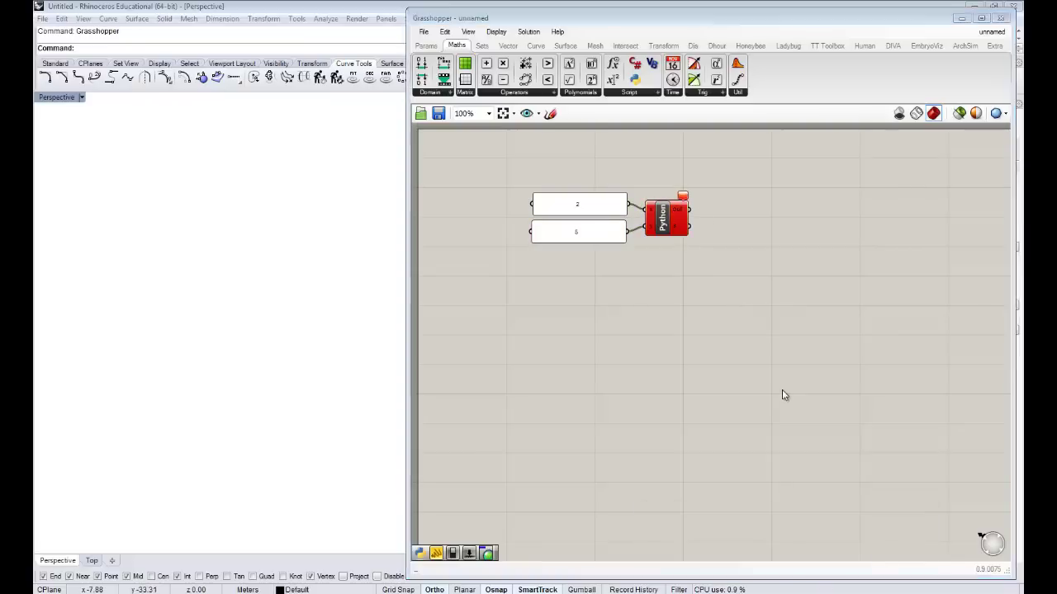
# Step: Test the Python script, remove the stray trailing a, and prefix the line with 'a ='
pyautogui.doubleClick(665, 221)
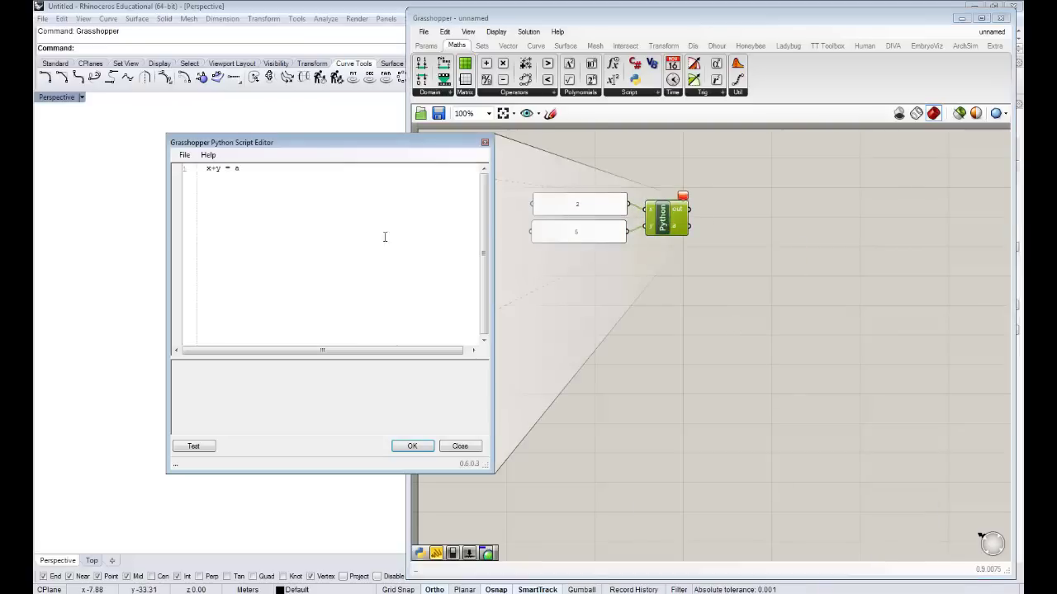
pyautogui.click(181, 446)
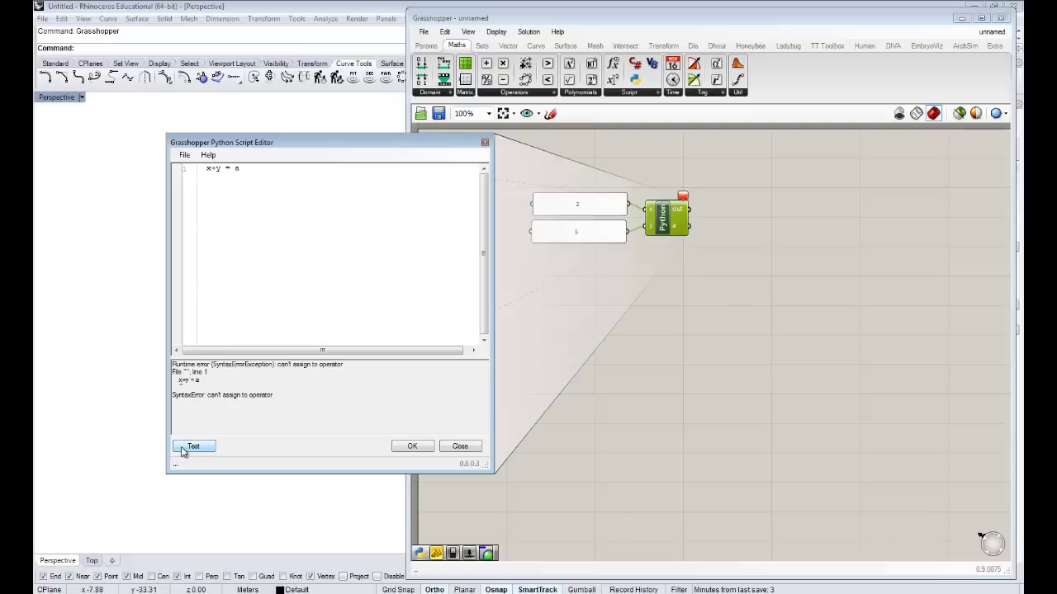
pyautogui.click(244, 172)
pyautogui.press('BackSpace')
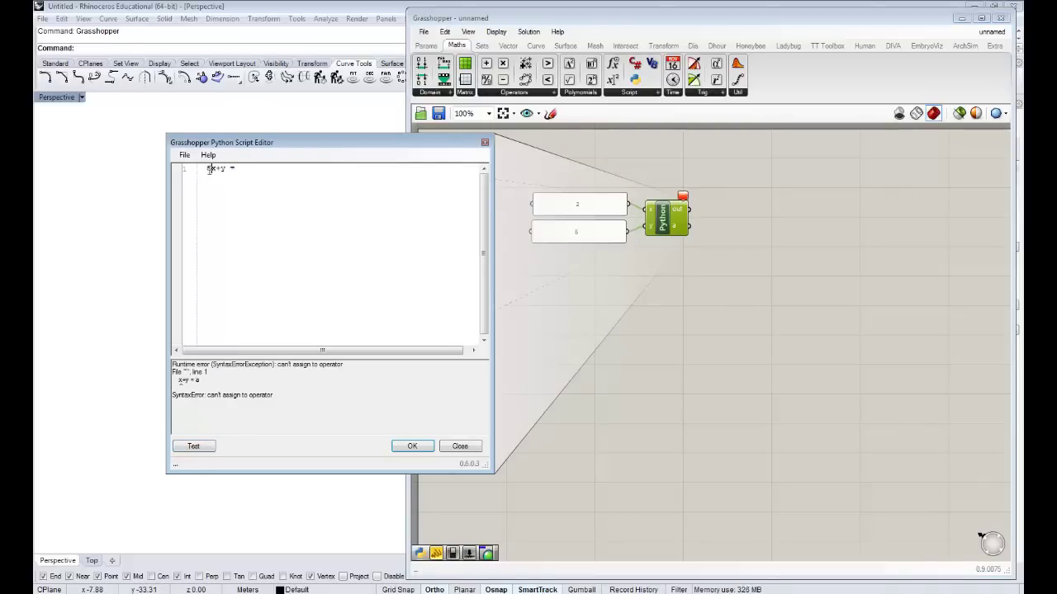
pyautogui.click(207, 170)
pyautogui.write('a =')
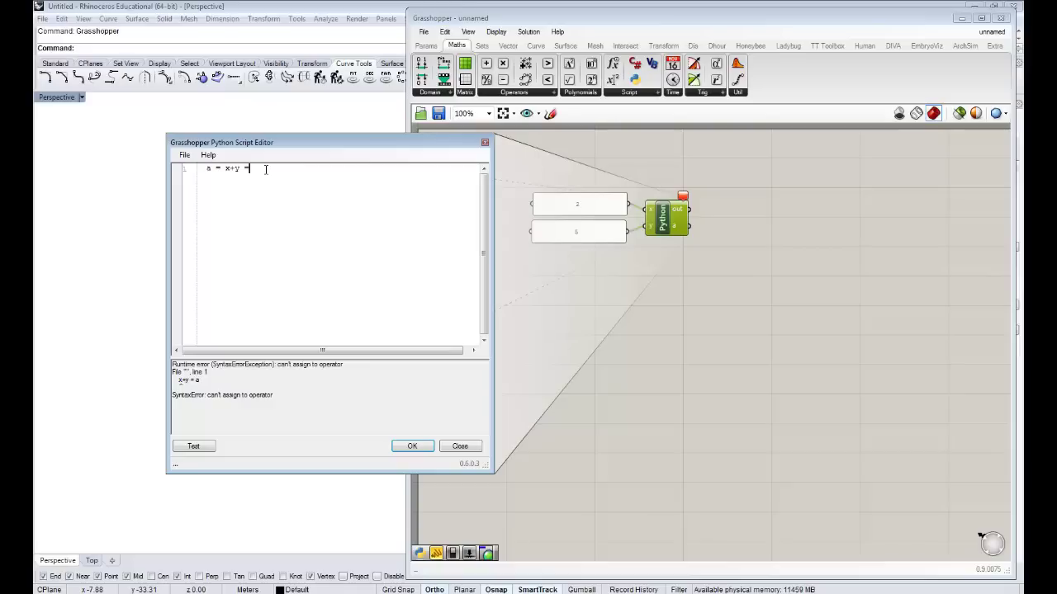
# Step: Apply the corrected script and wire its a output into a new panel showing 7.0
pyautogui.click(409, 446)
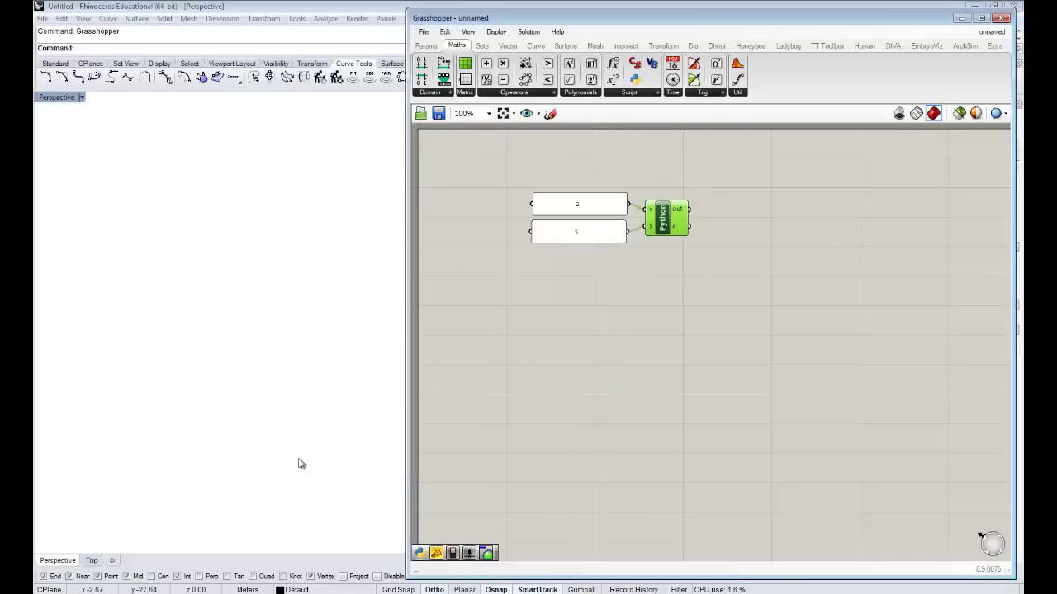
pyautogui.doubleClick(727, 232)
pyautogui.write('pan')
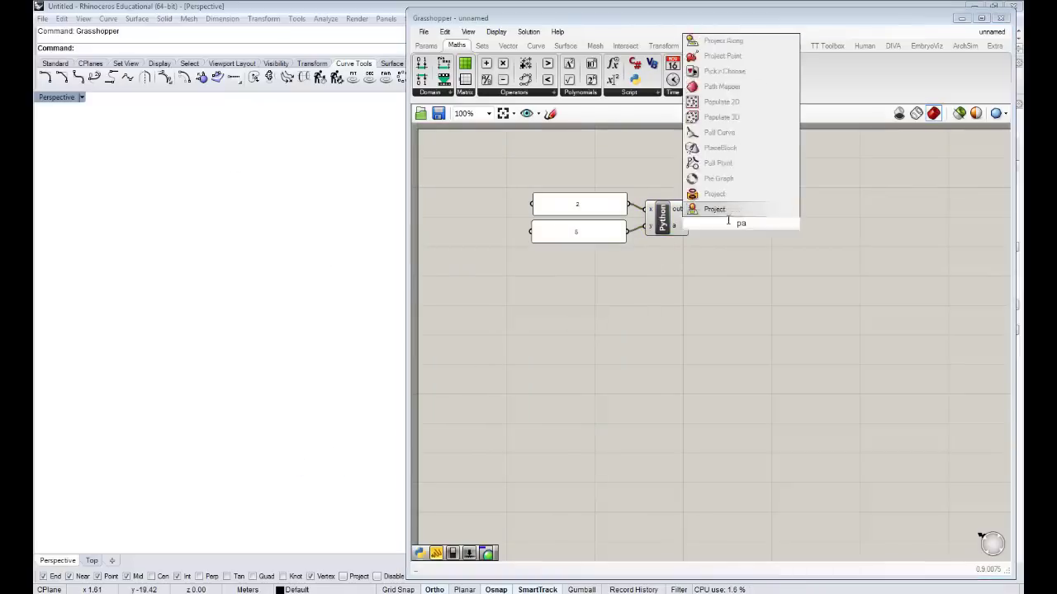
pyautogui.click(727, 213)
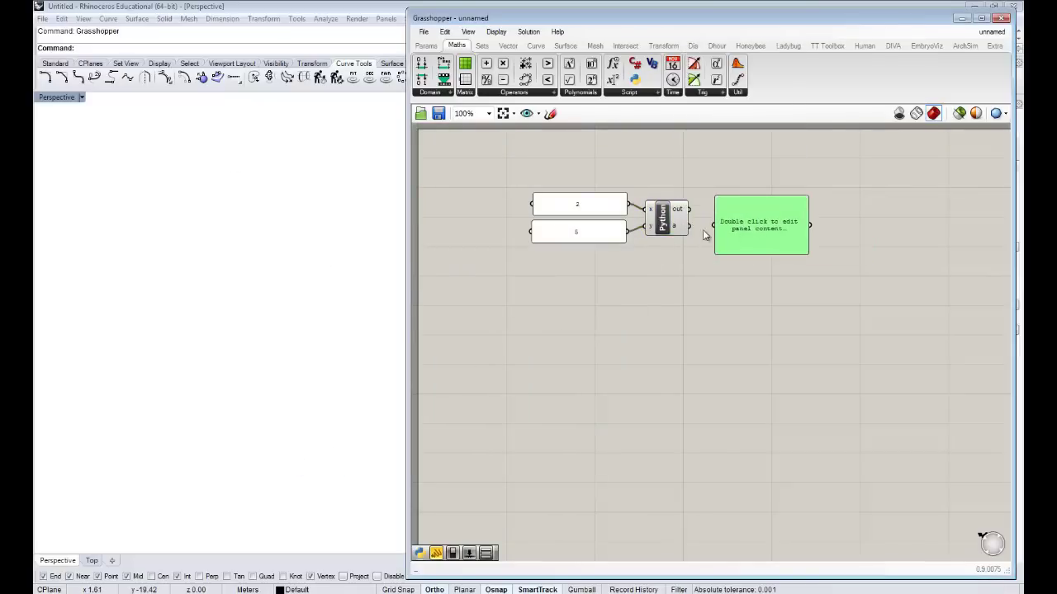
pyautogui.click(695, 235)
pyautogui.moveTo(692, 228); pyautogui.dragTo(761, 228)
# Step: Delete all four components, then bring up the Firefox window thumbnails
pyautogui.moveTo(848, 308); pyautogui.dragTo(545, 196)
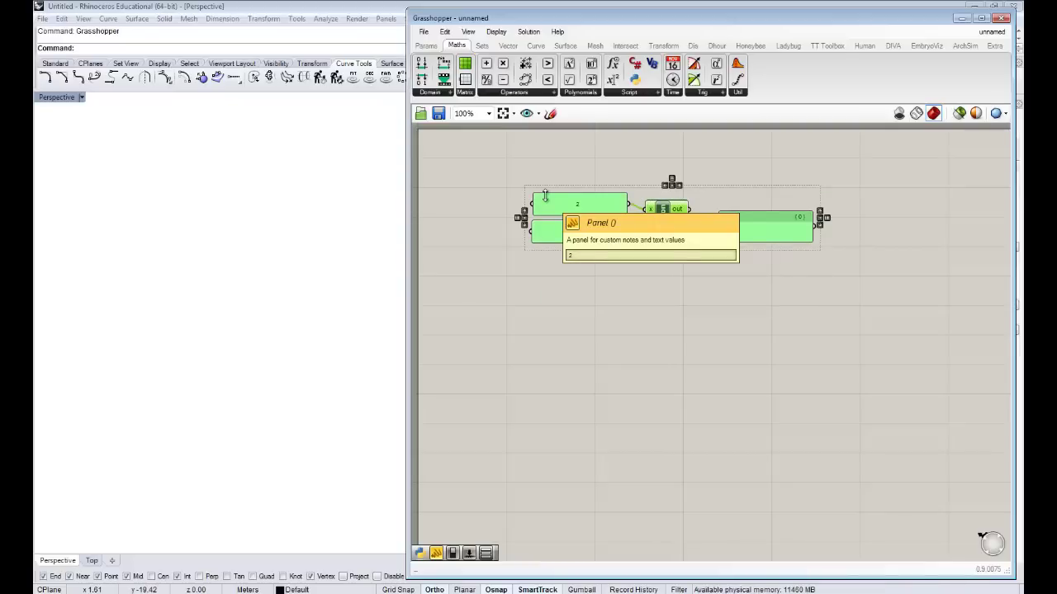
pyautogui.press('Delete')
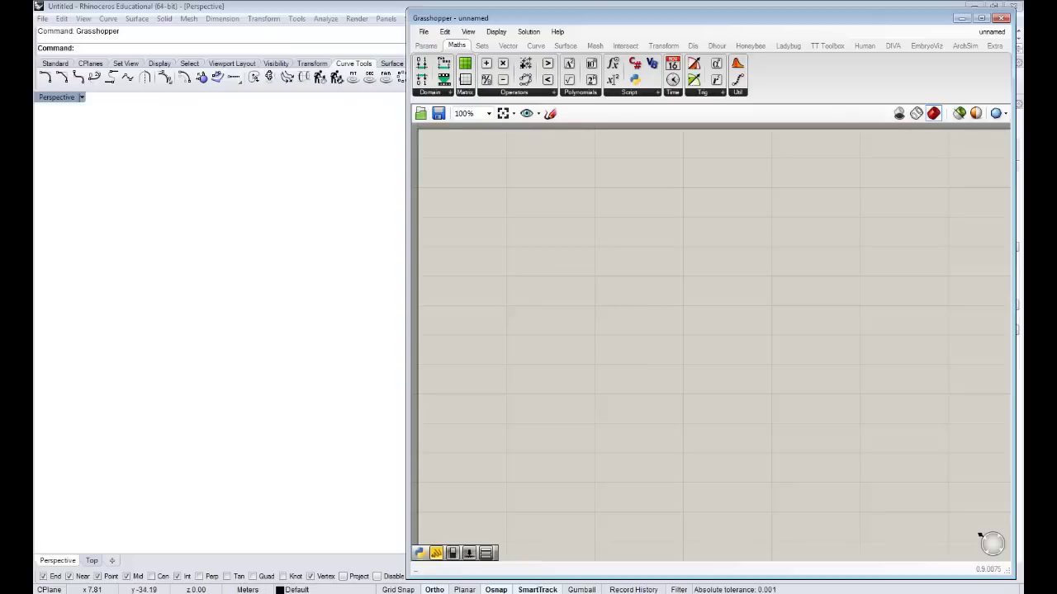
pyautogui.moveTo(231, 593)
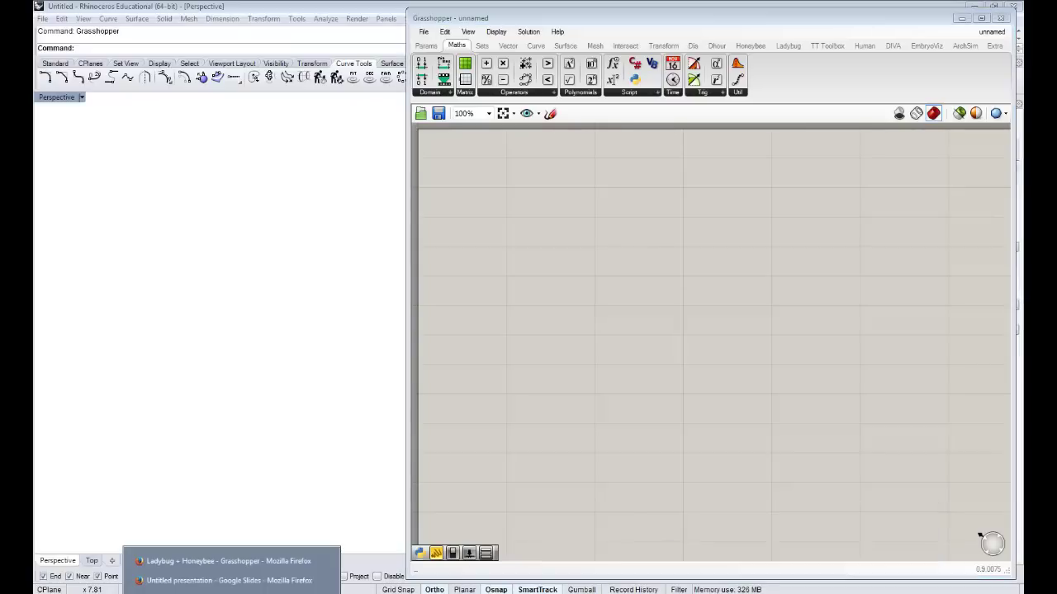
# Step: Bring up the Ladybug group page in Firefox and follow 'Download Ladybug and Honeybee'
pyautogui.click(256, 563)
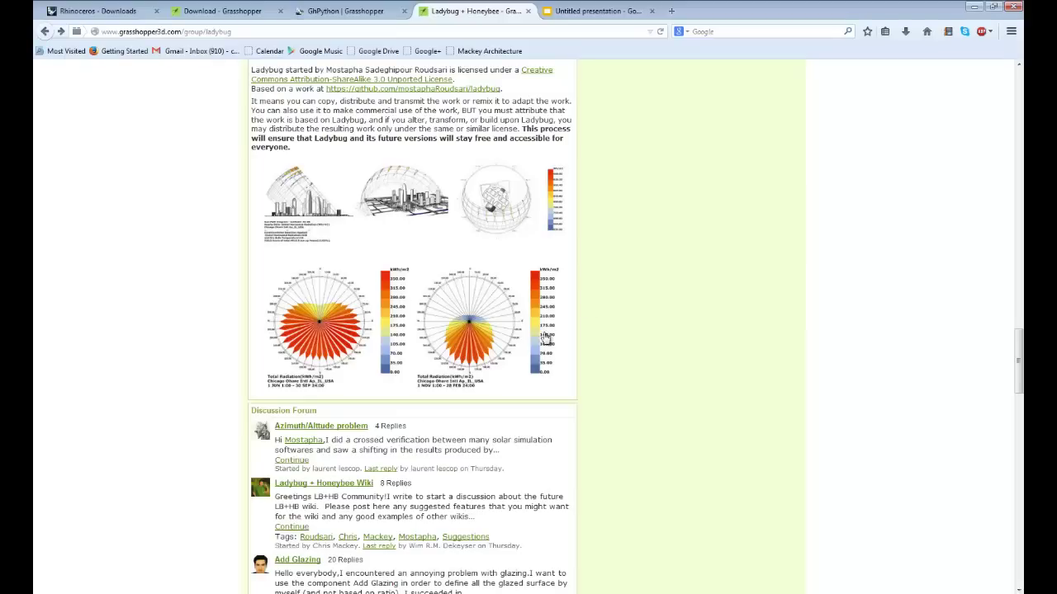
pyautogui.scroll(20, 716, 309)
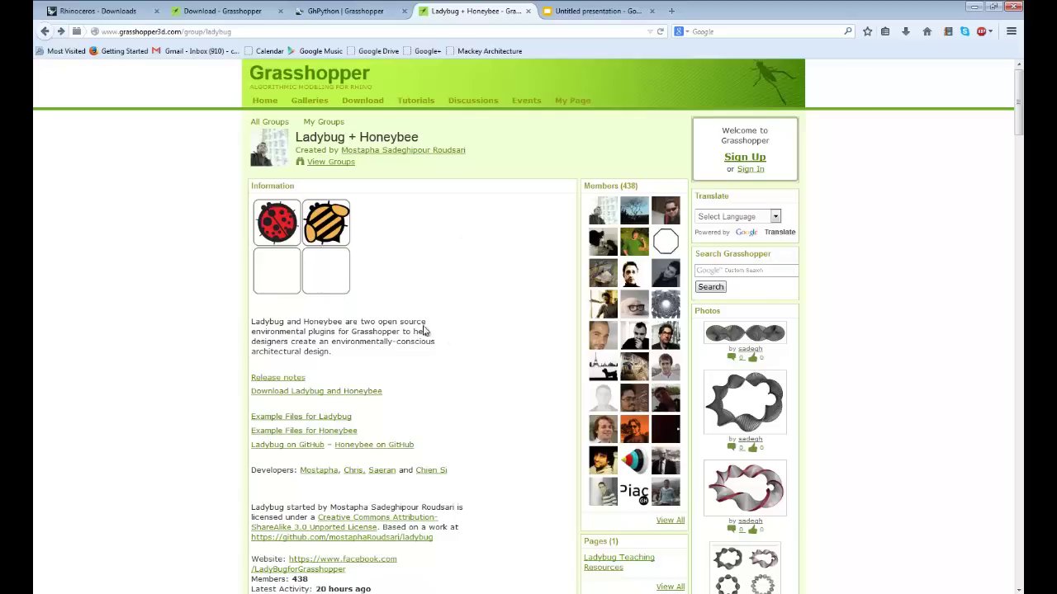
pyautogui.scroll(-5, 391, 318)
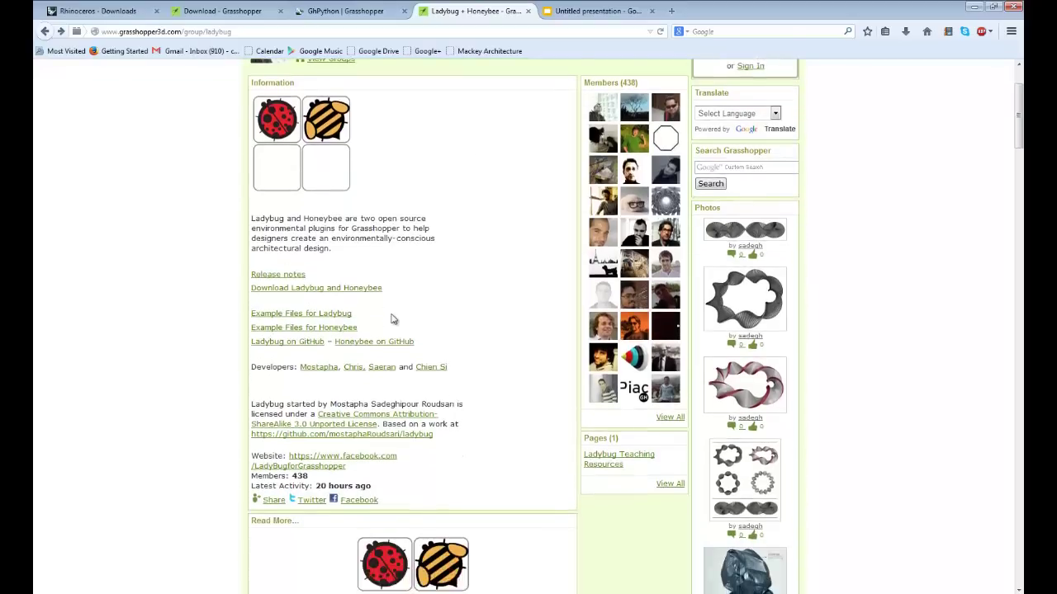
pyautogui.scroll(5, 392, 319)
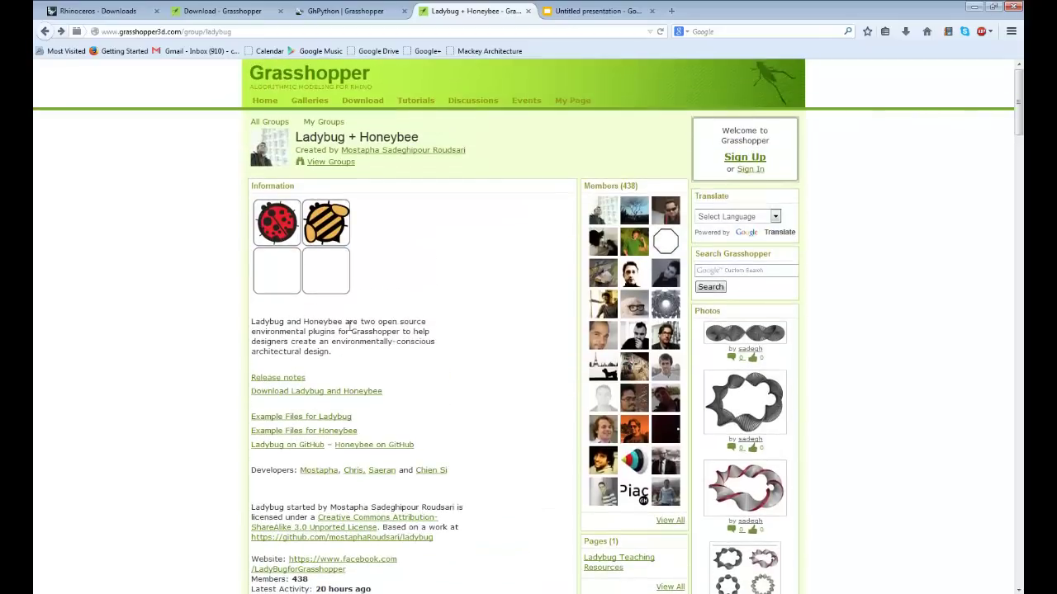
pyautogui.click(275, 393)
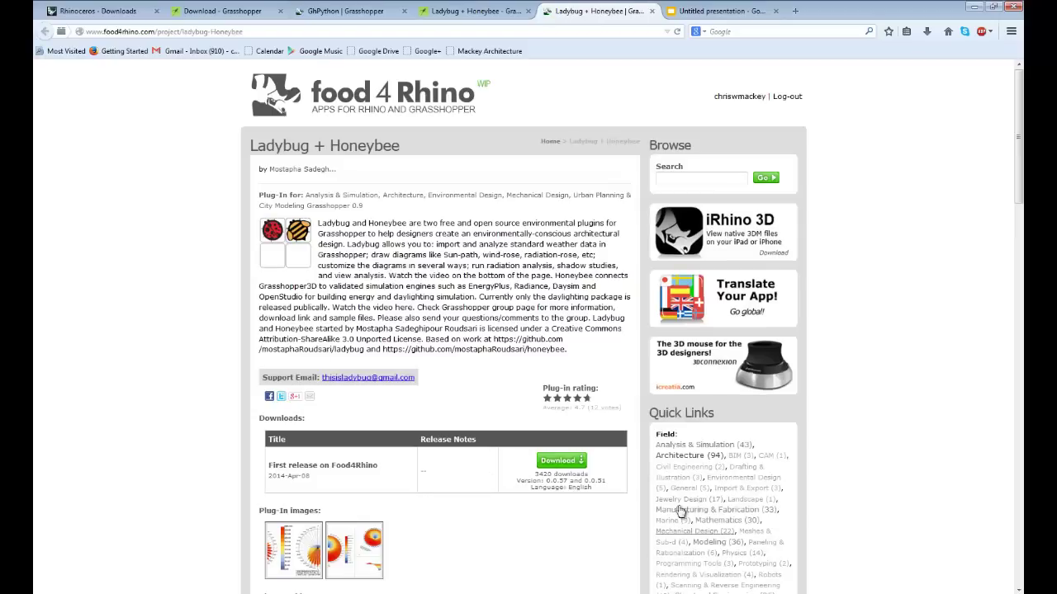
# Step: Download the 1.6 MB Ladybug_0_0_58_Honeybee_0_0_55.zip via food4Rhino and Box into Windows Explorer
pyautogui.click(555, 464)
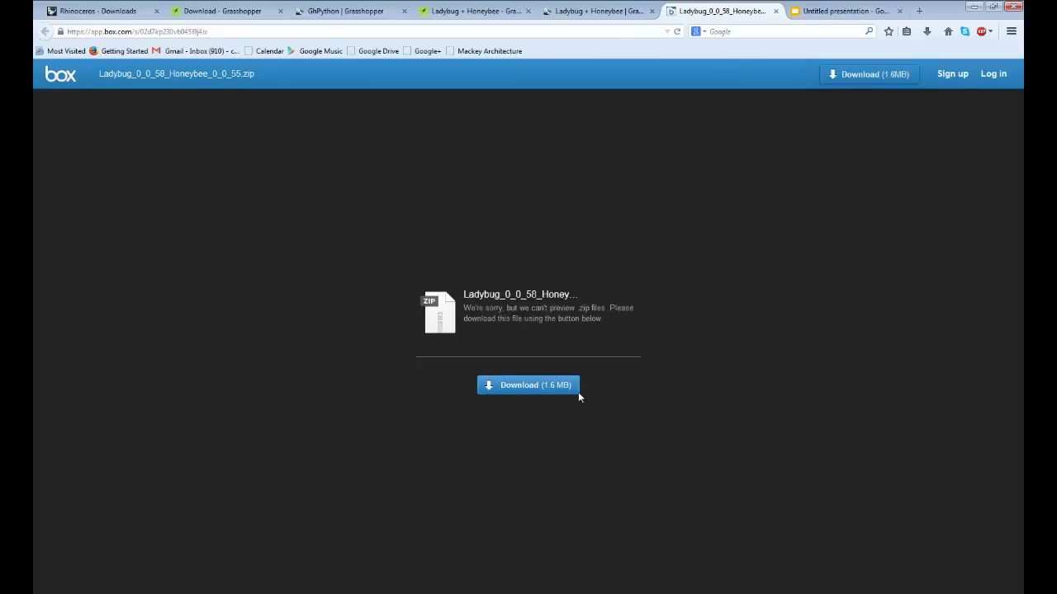
pyautogui.click(557, 393)
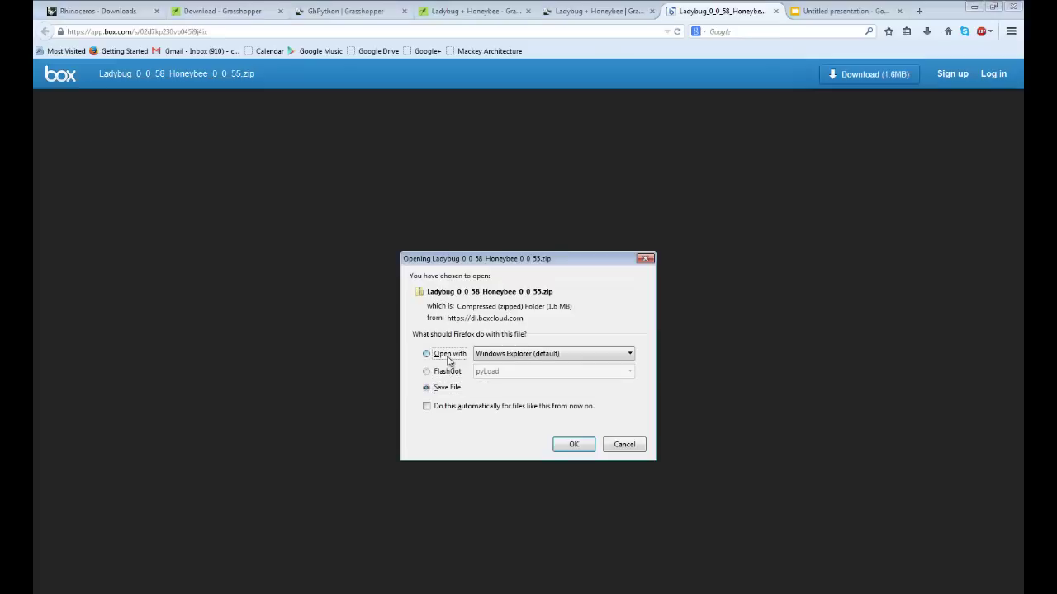
pyautogui.click(576, 445)
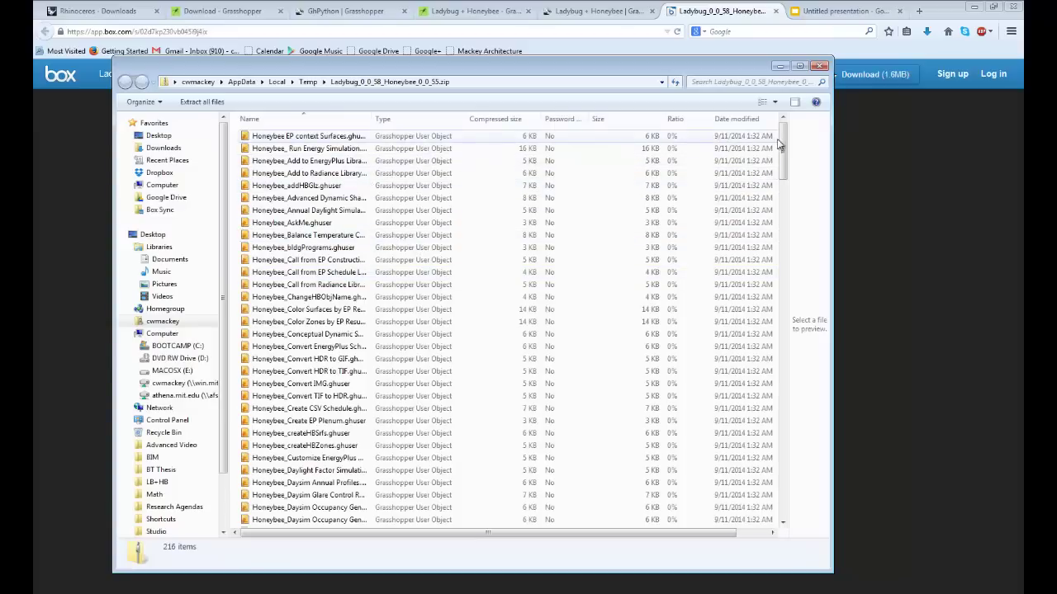
# Step: Go from the zip's view up to the Temp folder, then to the Desktop
pyautogui.moveTo(783, 147)
pyautogui.mouseDown()
pyautogui.moveTo(790, 497)
pyautogui.moveTo(782, 142)
pyautogui.mouseUp()
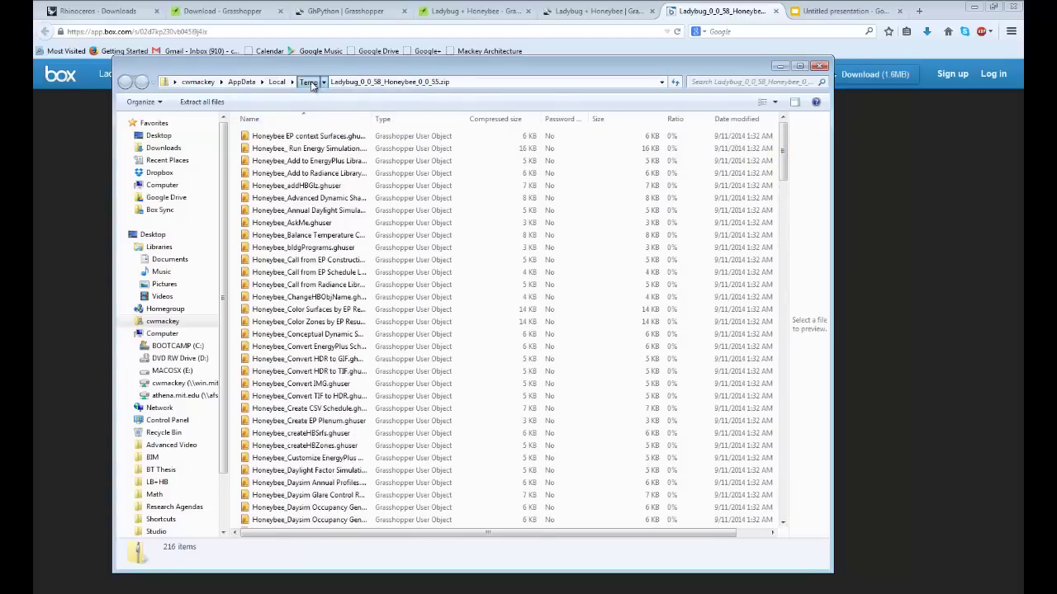
pyautogui.click(309, 82)
pyautogui.scroll(-5, 337, 357)
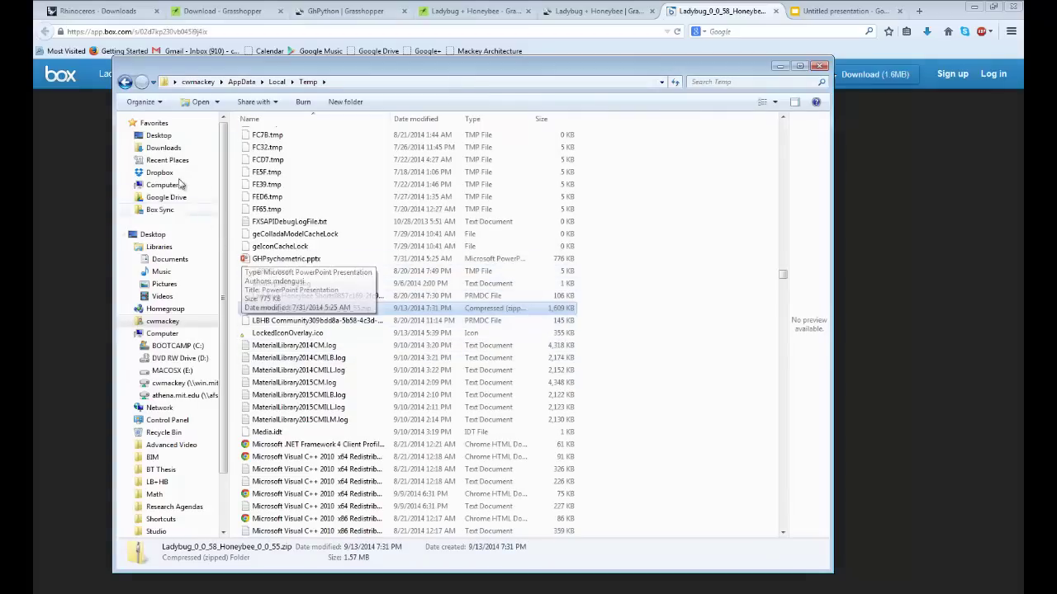
pyautogui.click(162, 136)
# Step: Create a Desktop folder named 'LB+HB Components' and open it
pyautogui.click(398, 438)
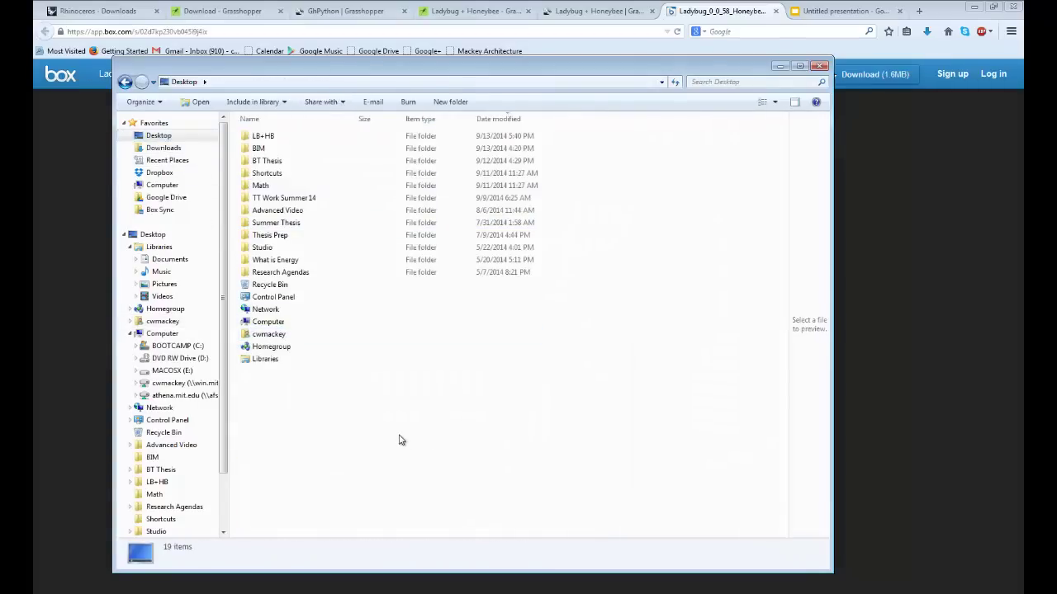
pyautogui.rightClick(399, 437)
pyautogui.moveTo(452, 385)
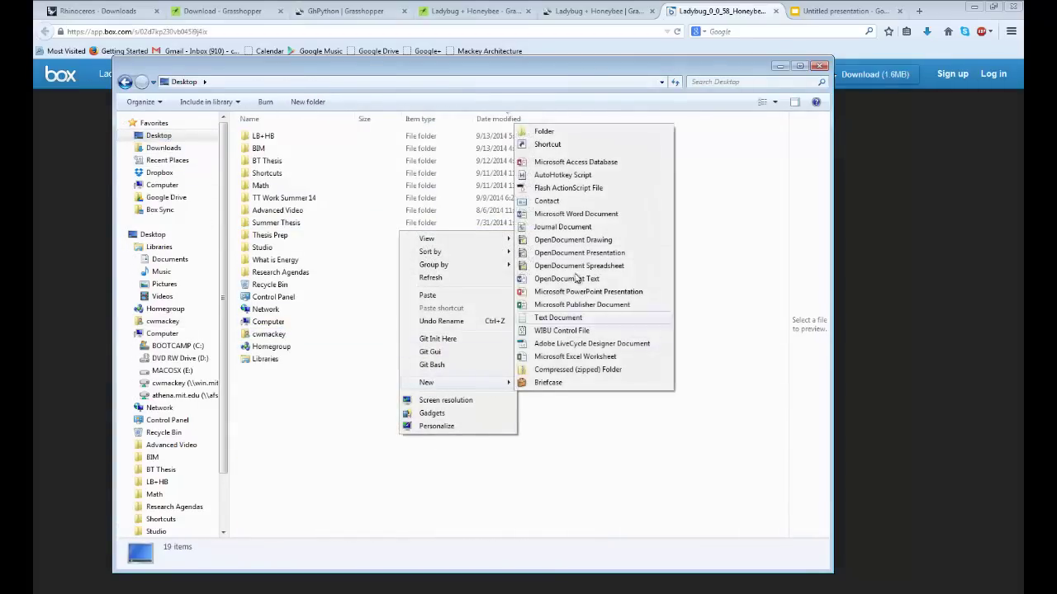
pyautogui.click(541, 134)
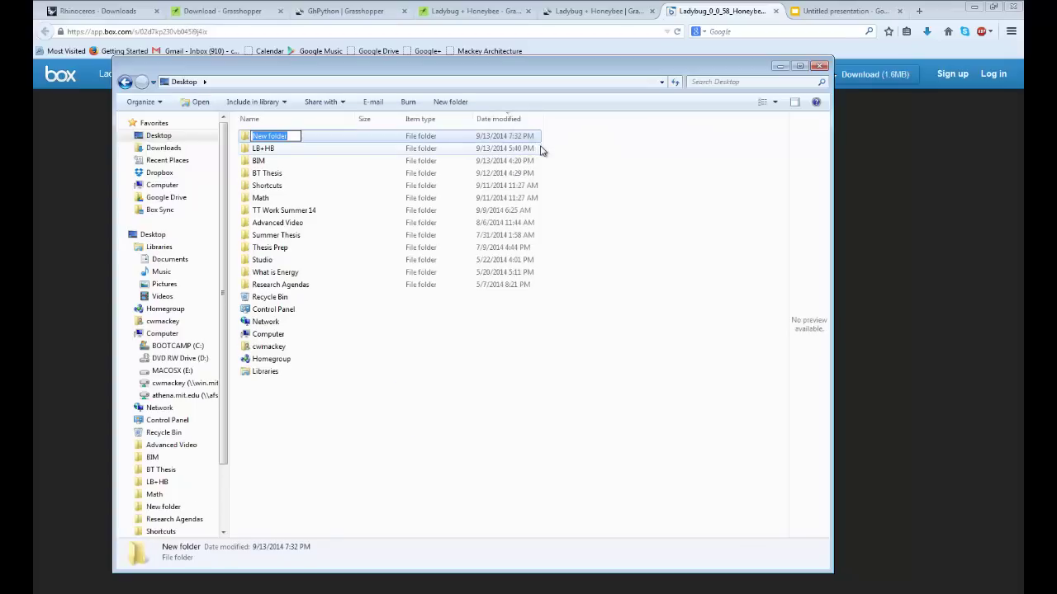
pyautogui.write('LB+HB Components')
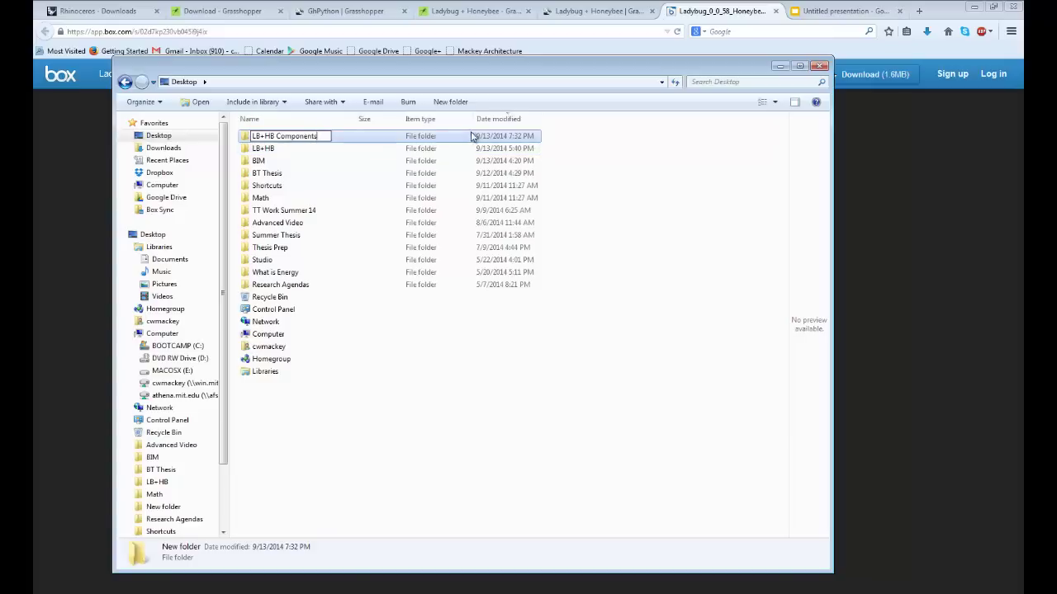
pyautogui.press('Return')
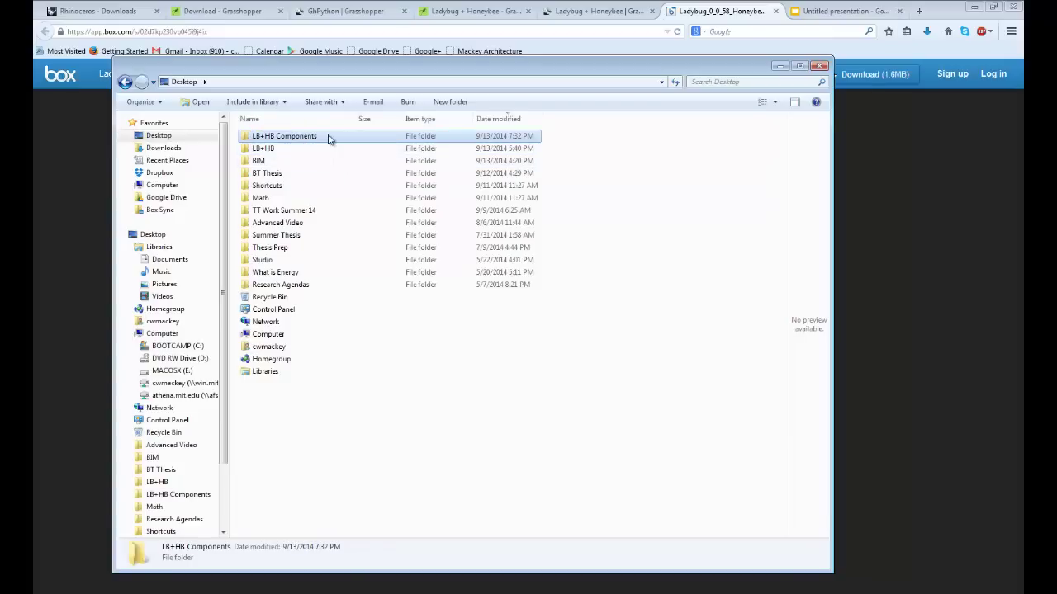
pyautogui.doubleClick(330, 138)
# Step: Paste the zip into LB+HB Components, extract it with 7-Zip, and open the extracted folder
pyautogui.hotkey('ctrl', 'v')
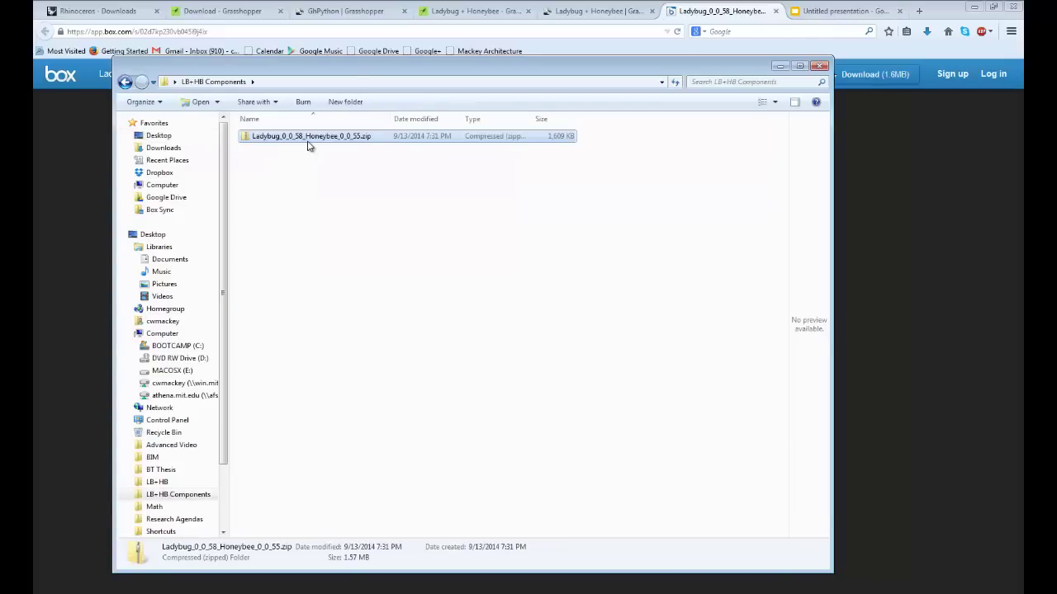
pyautogui.rightClick(308, 144)
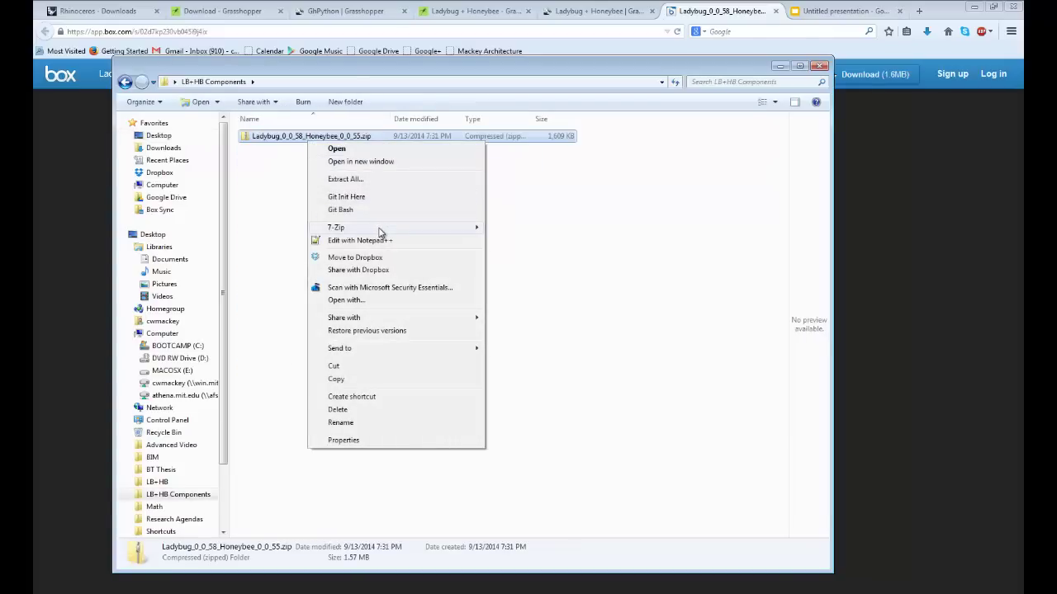
pyautogui.moveTo(415, 234)
pyautogui.click(521, 241)
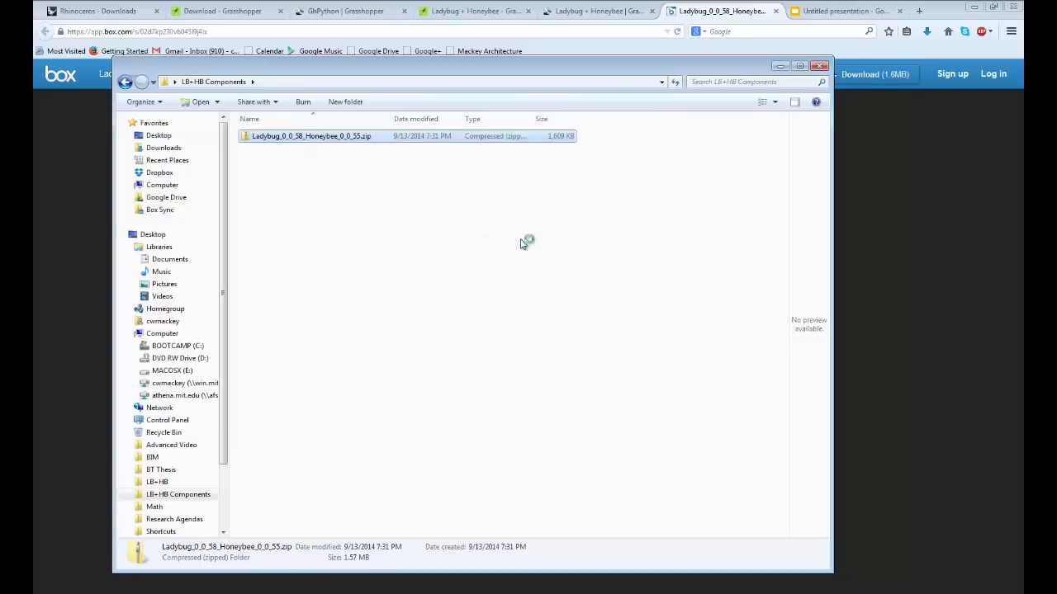
pyautogui.click(496, 358)
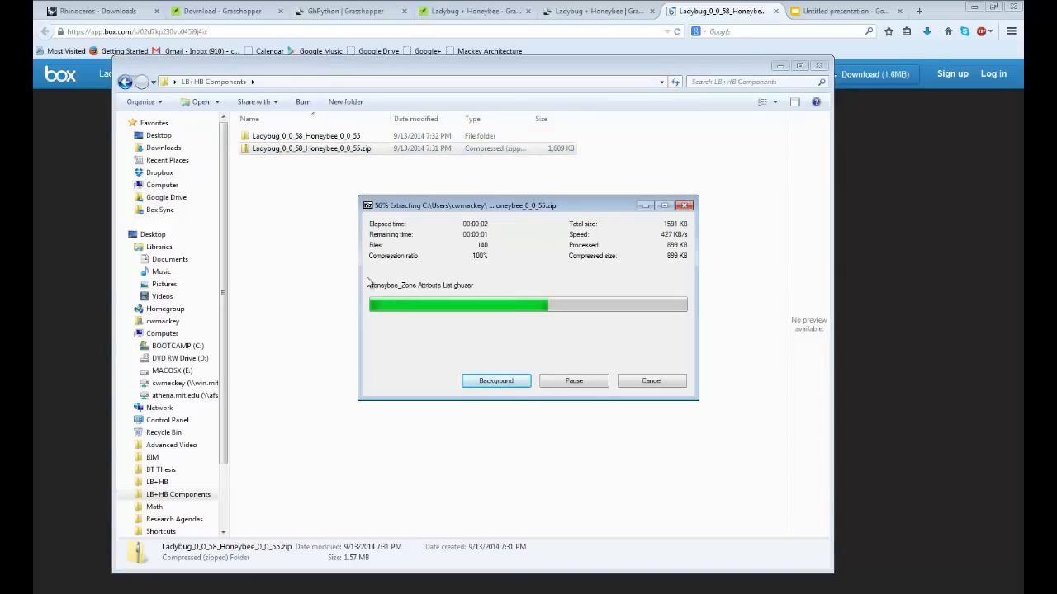
pyautogui.doubleClick(324, 137)
# Step: Select all 216 component files and drag them over to Grasshopper
pyautogui.click(351, 138)
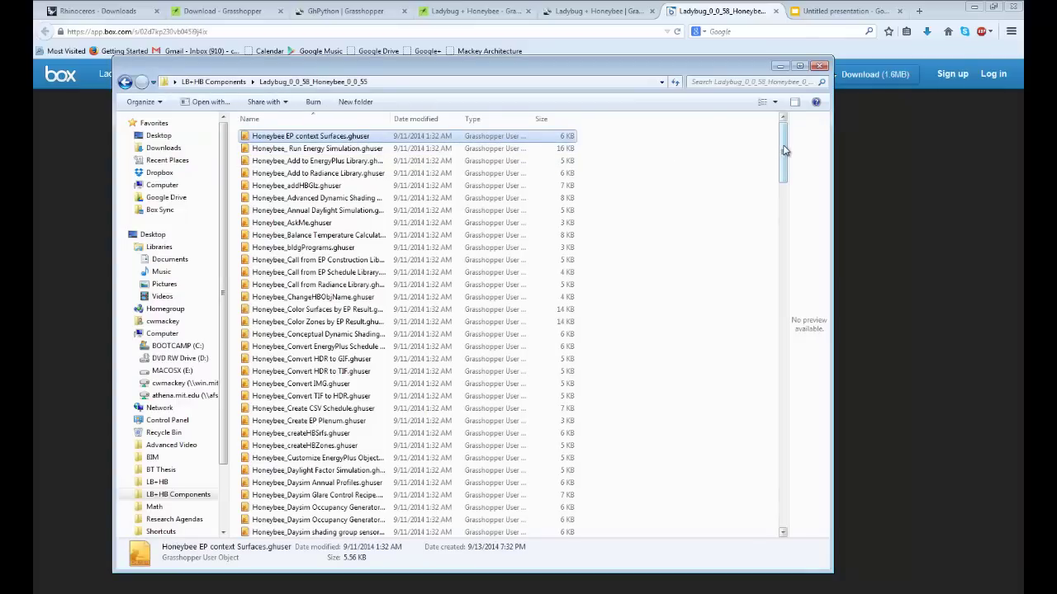
pyautogui.moveTo(785, 150); pyautogui.dragTo(785, 526)
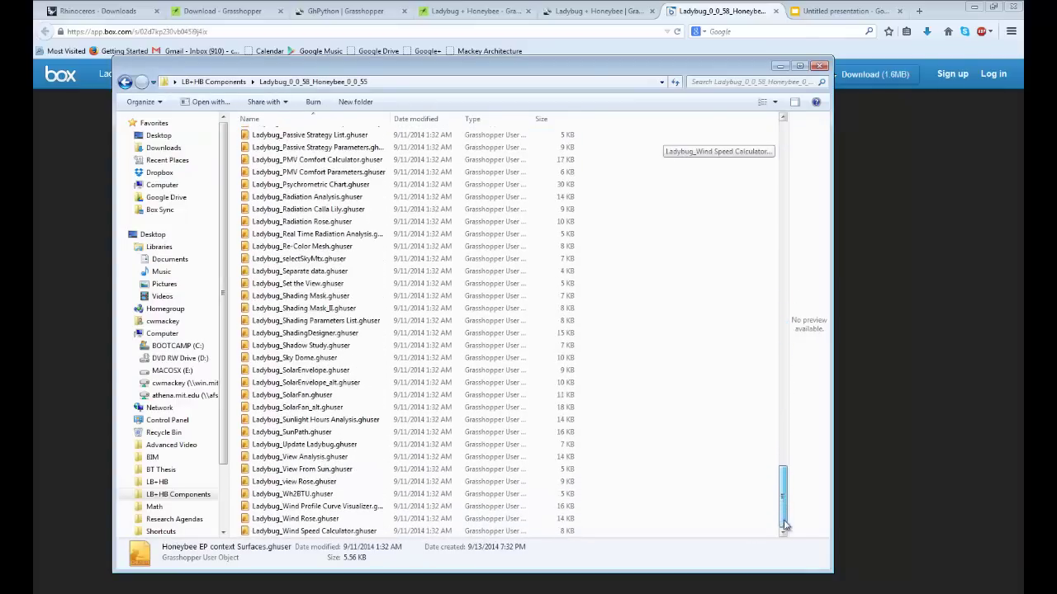
pyautogui.keyDown('shift'); pyautogui.click(306, 535); pyautogui.keyUp('shift')
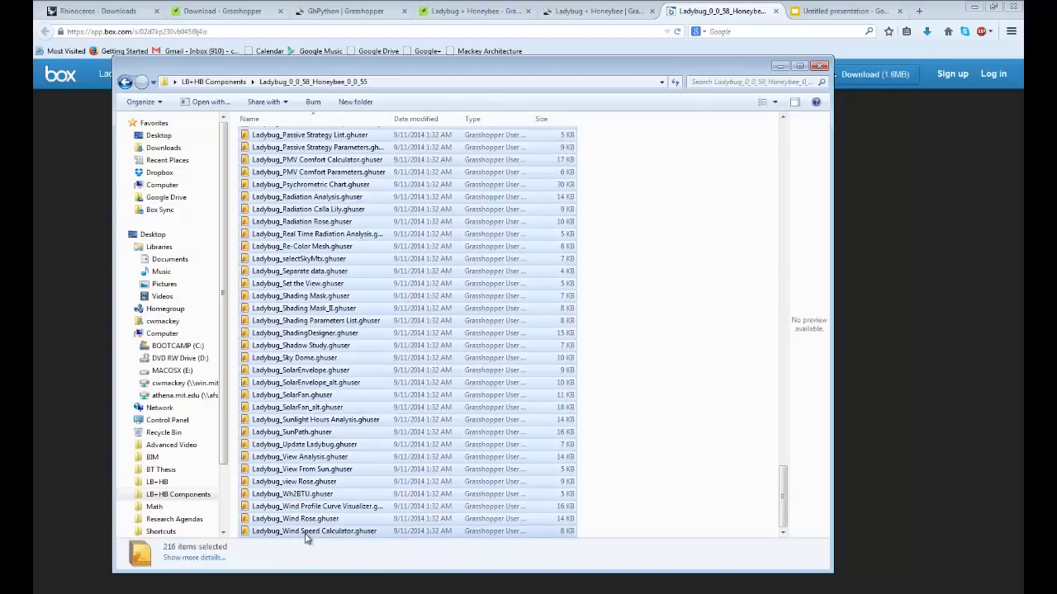
pyautogui.scroll(1, 462, 330)
pyautogui.scroll(-1, 462, 330)
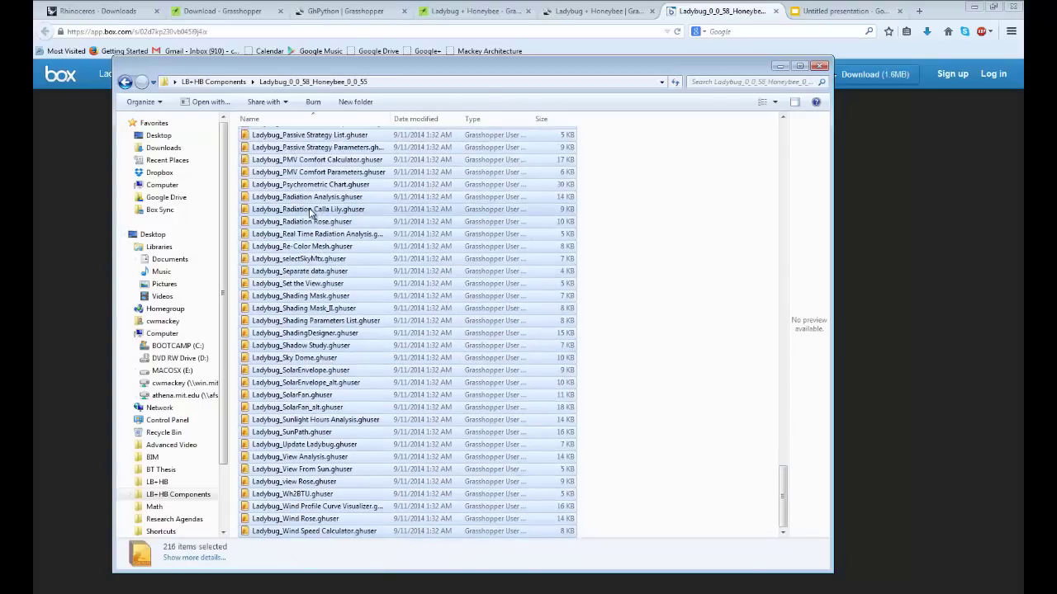
pyautogui.moveTo(310, 213); pyautogui.dragTo(600, 205)
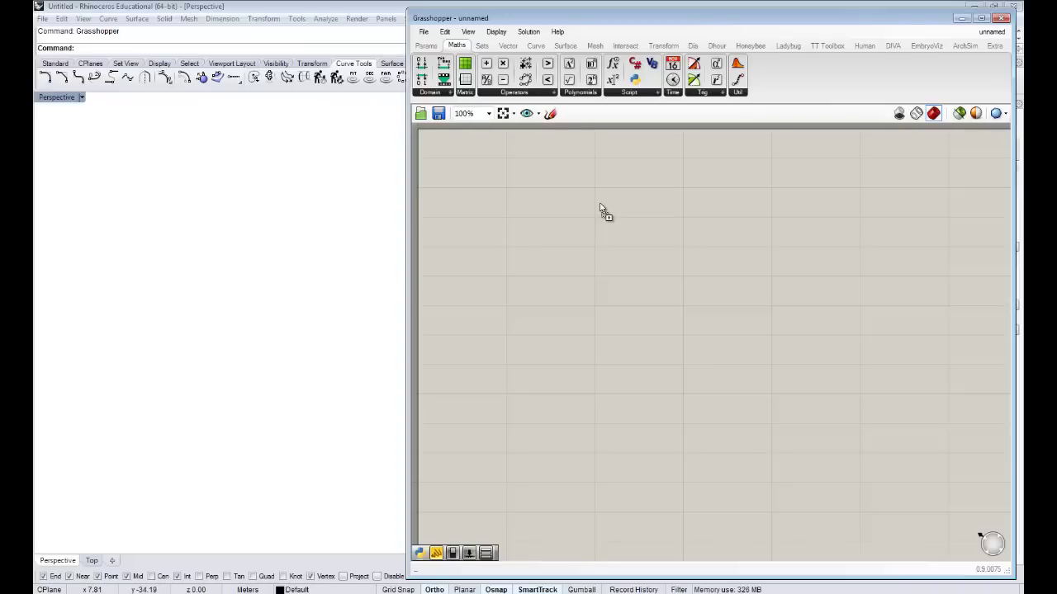
# Step: Drop the 216 .ghuser files on the canvas, show the Ladybug tab, and widen the window
pyautogui.moveTo(417, 558); pyautogui.dragTo(339, 578)
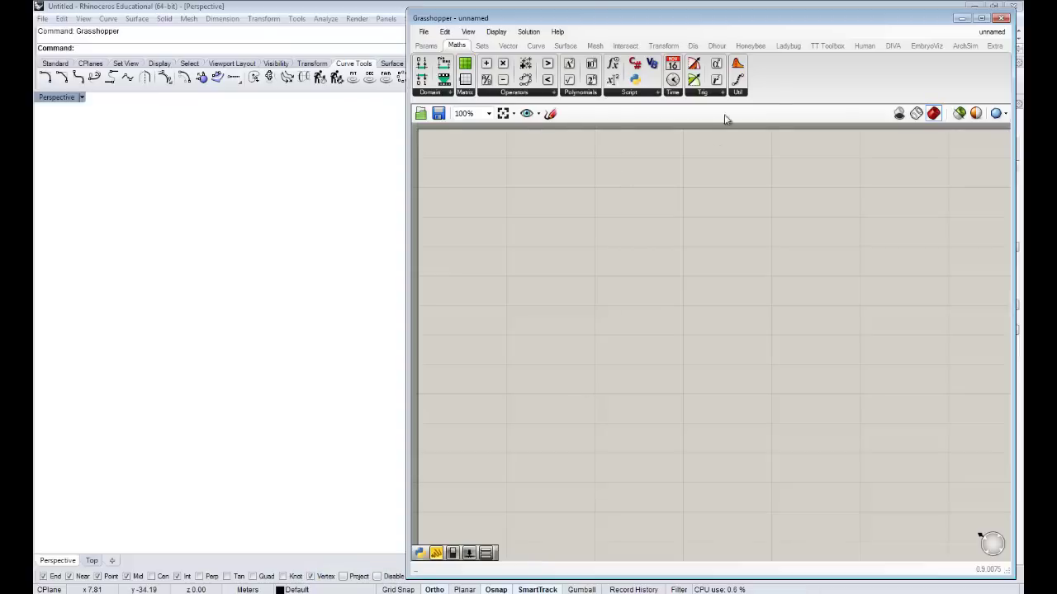
pyautogui.scroll(-10, 786, 43)
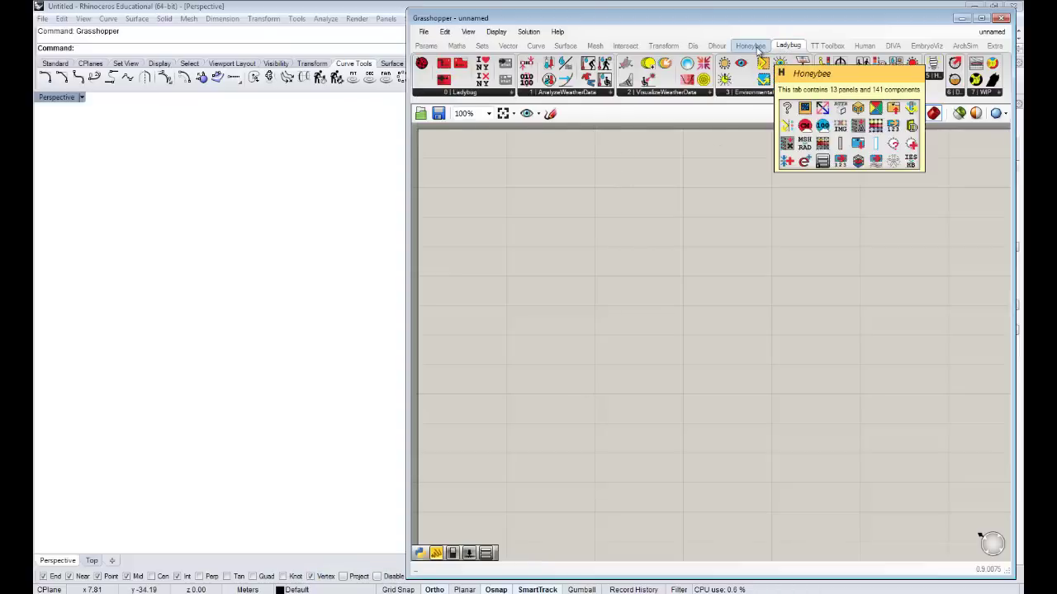
pyautogui.click(781, 46)
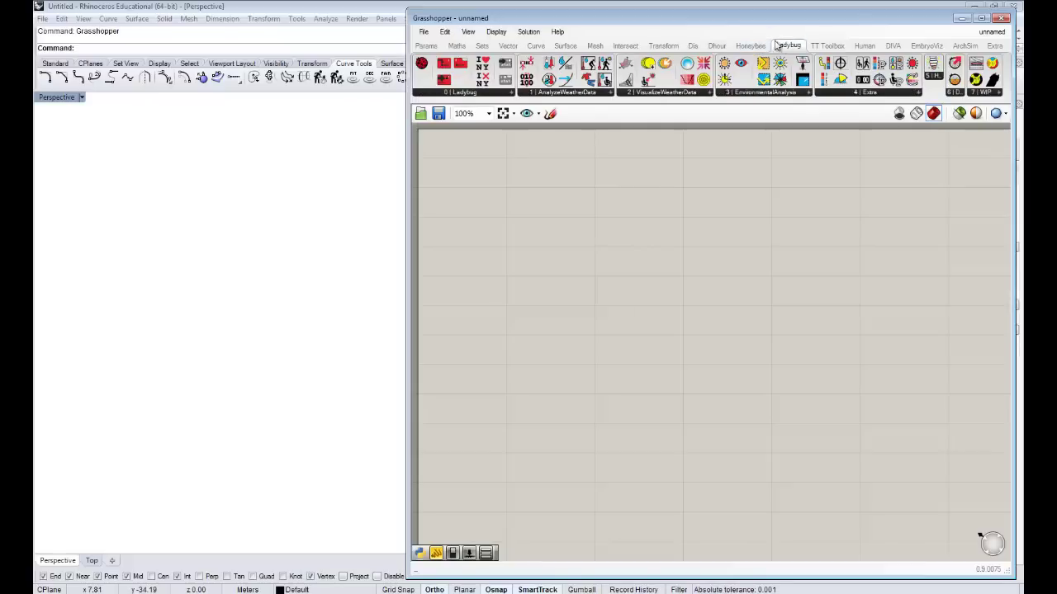
pyautogui.moveTo(407, 92); pyautogui.dragTo(191, 93)
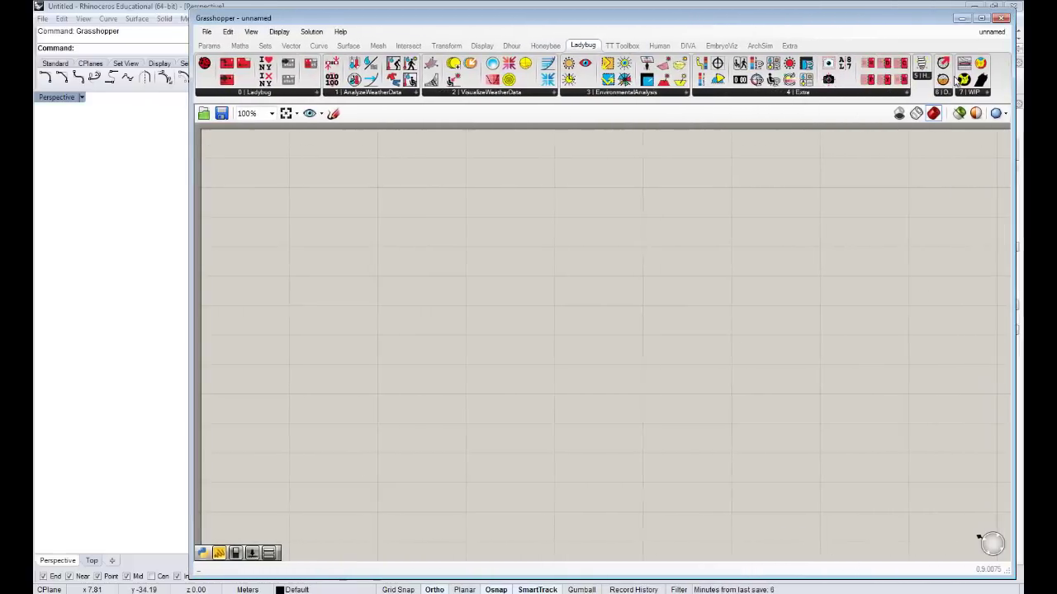